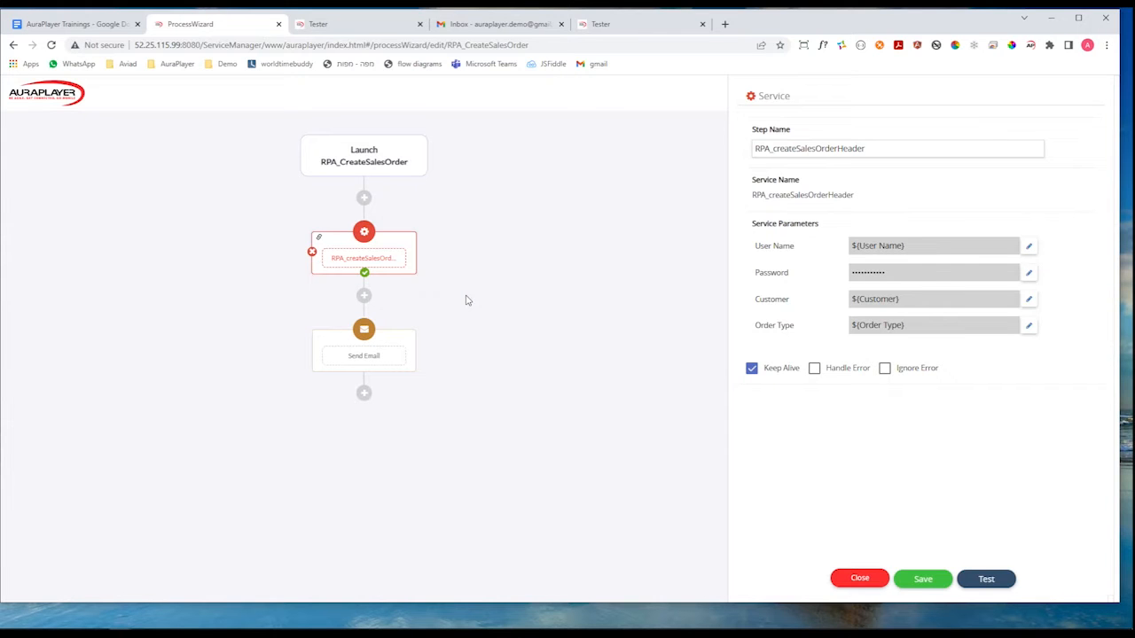
Switch to Oracle SQL Developer and examine the demopo1 line records in the SALES_ORDER_LINES table.
left_click(362, 631)
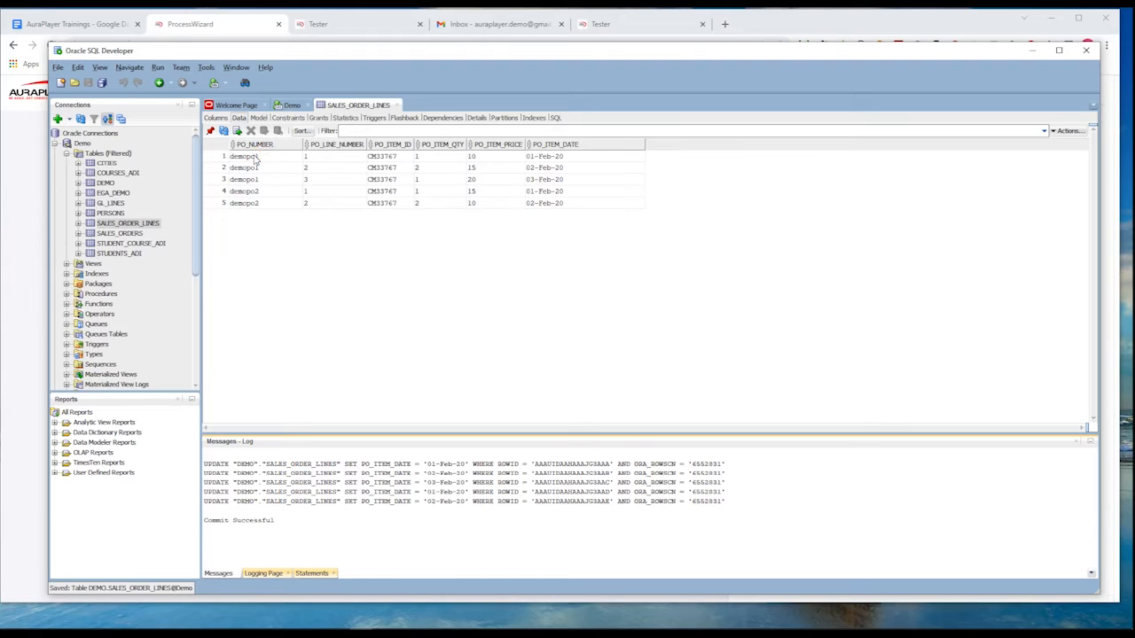
left_click(312, 156)
left_click(324, 167)
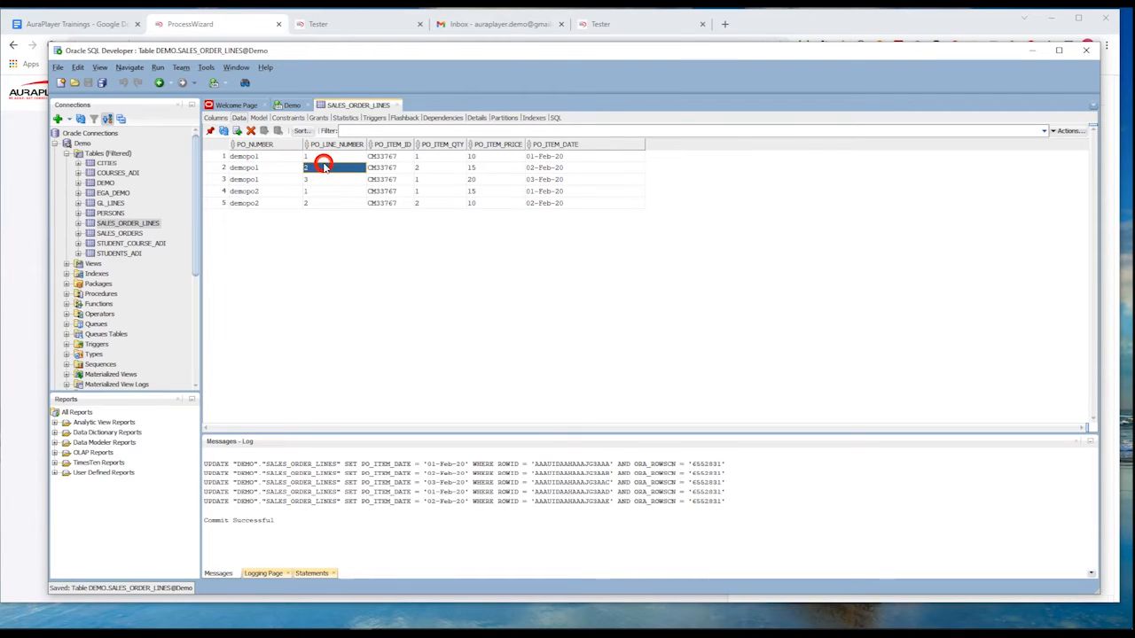
left_click(335, 180)
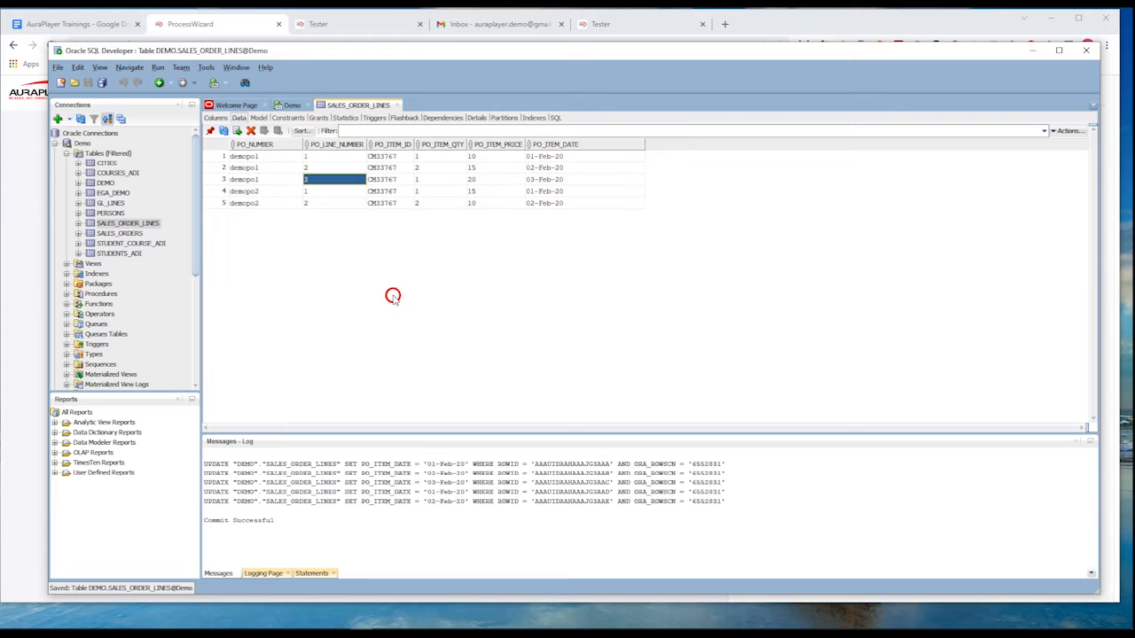
Switch to the browser's Service Tester, run the demorpa_getSalesOrderLinesDB test for demopo1, and review the returned line items.
left_click(333, 24)
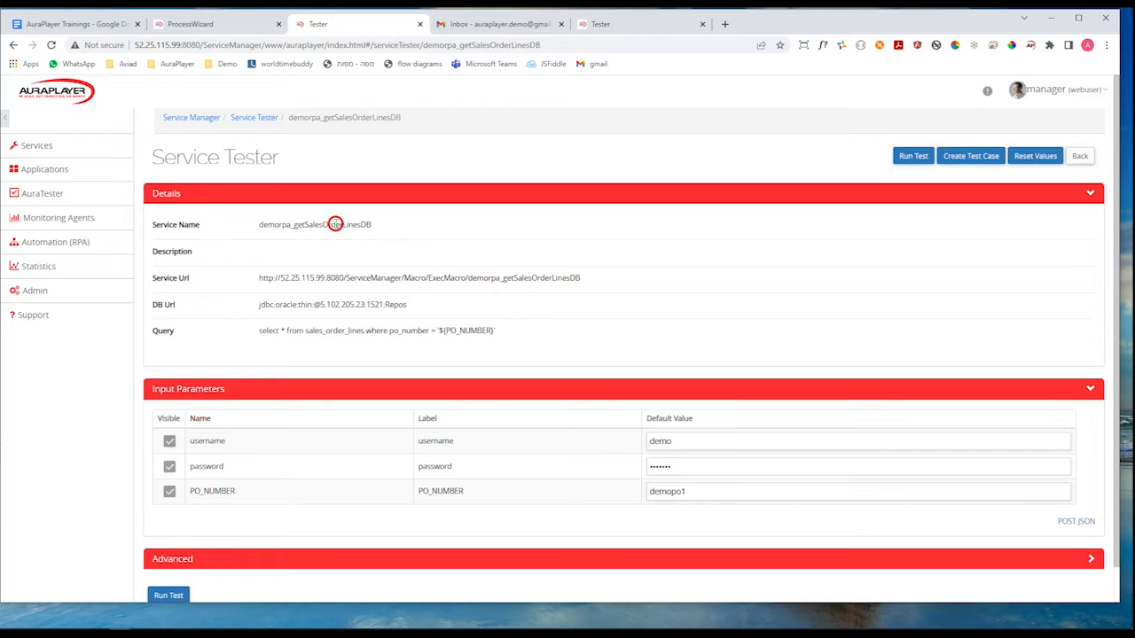
left_click_drag(263, 224, 371, 224)
key("ctrl+c")
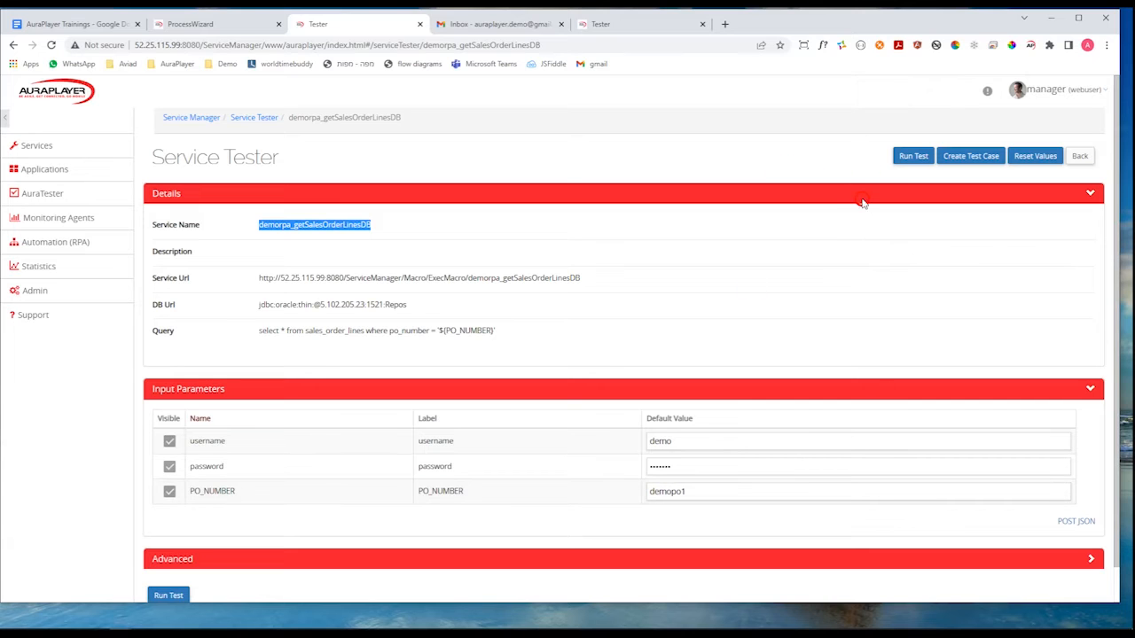
scroll(875, 177, "down", 1)
left_click(914, 120)
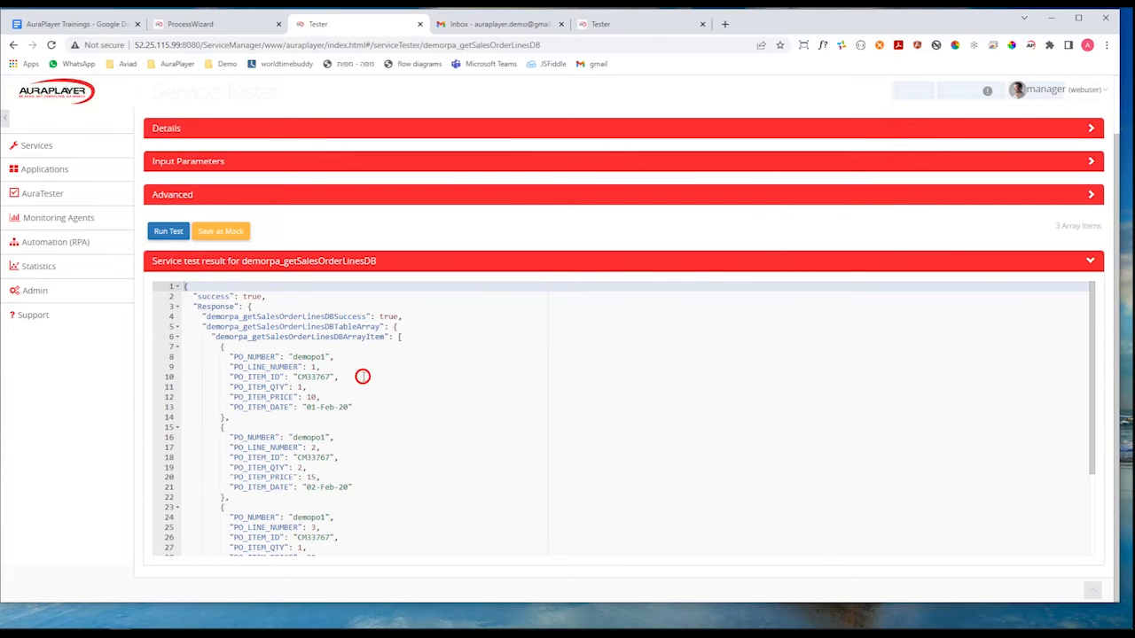
scroll(422, 390, "down", 1)
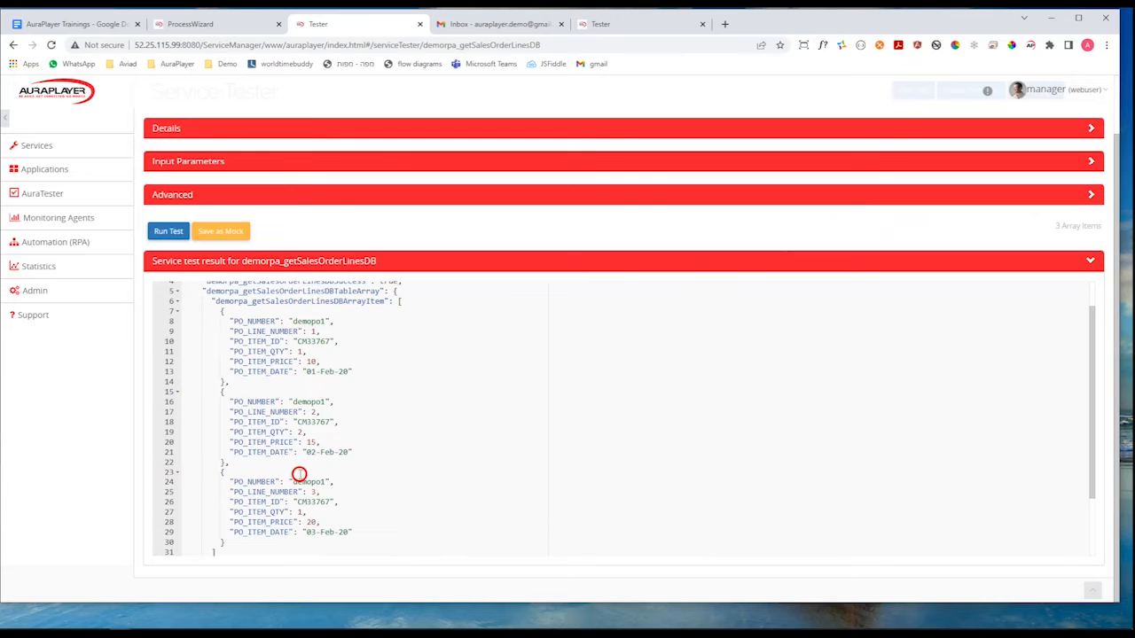
Compare the service test result with the demopo1 rows of SALES_ORDER_LINES in Oracle SQL Developer.
left_click(364, 612)
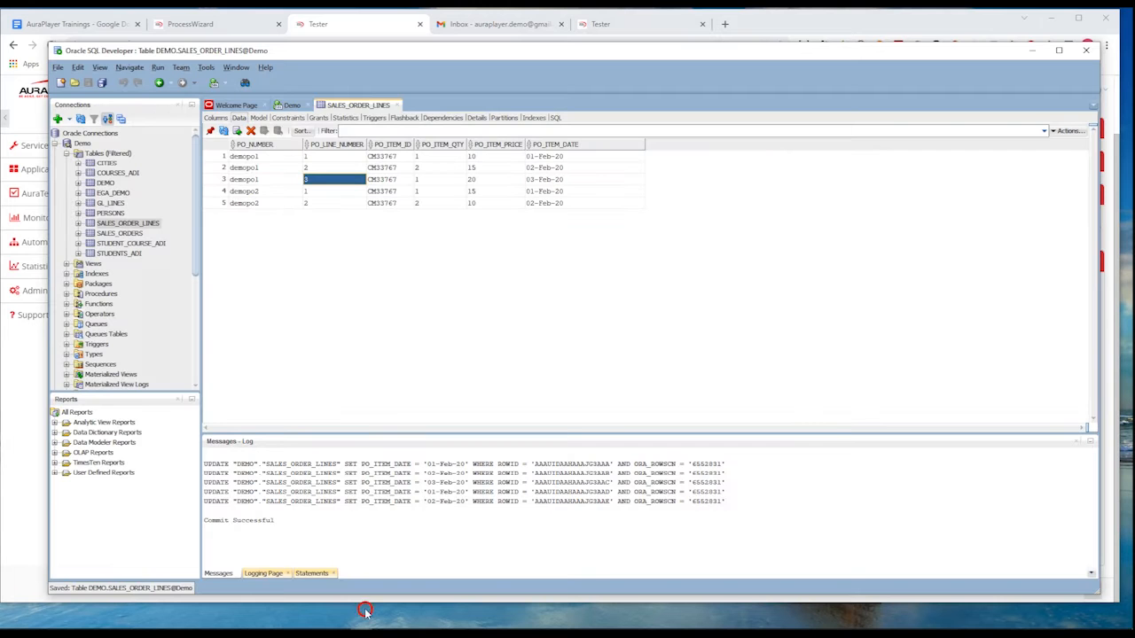
left_click(329, 157)
left_click(328, 168)
double_click(241, 157)
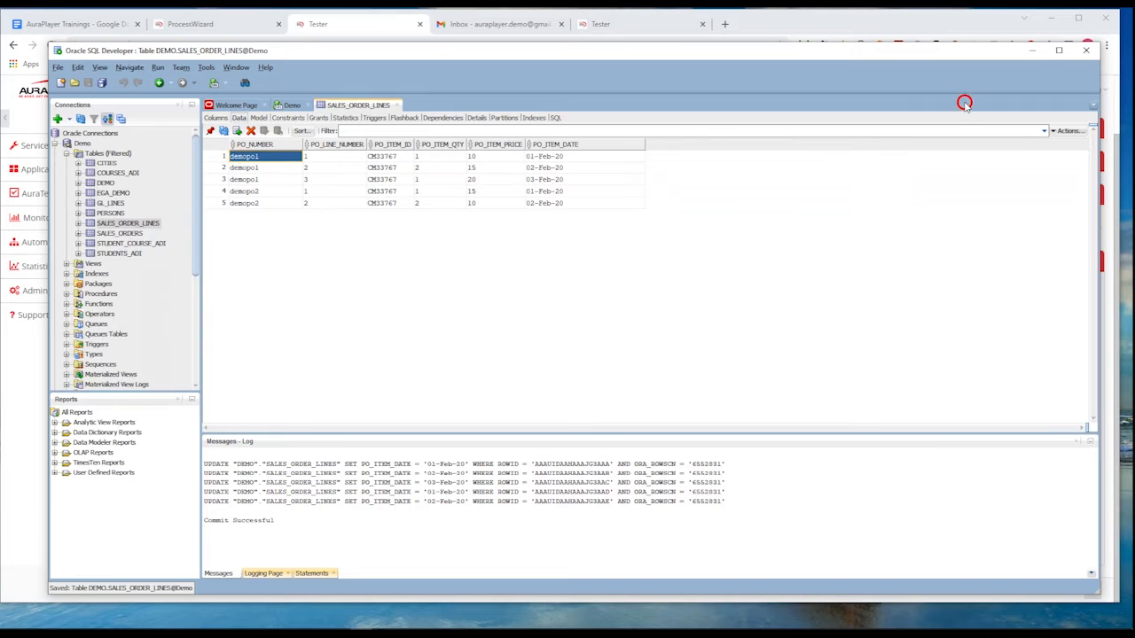
left_click(1031, 50)
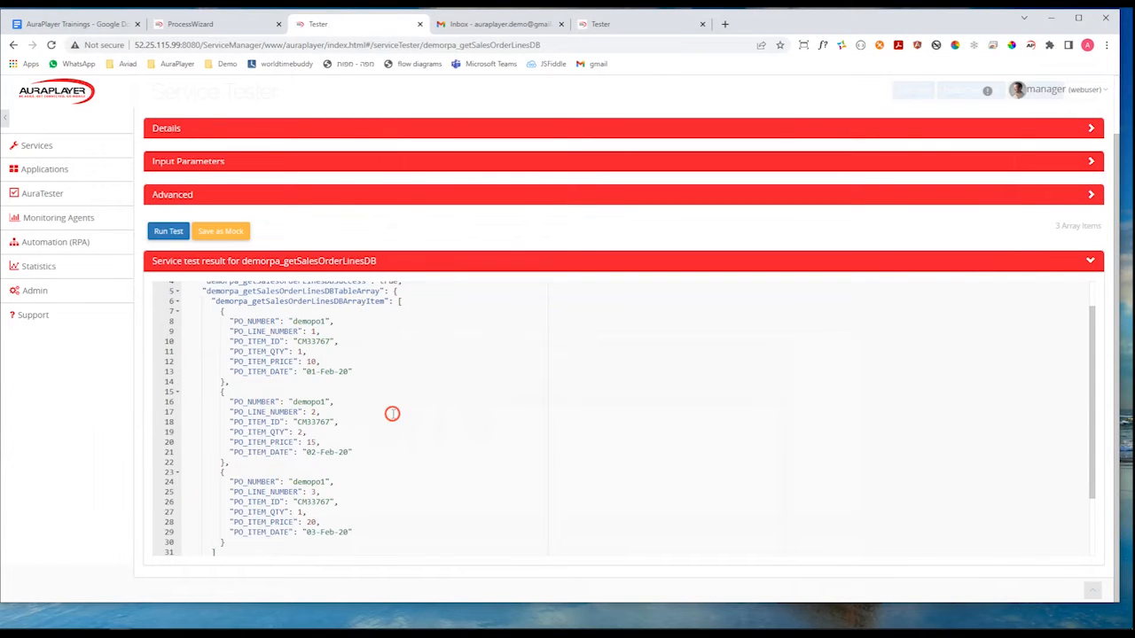
In the RPA_CreateSalesOrder process, add the demorpa_getSalesOrderLinesDB service between the RPA_createSalesOrderHeader and Send Email steps.
left_click(222, 25)
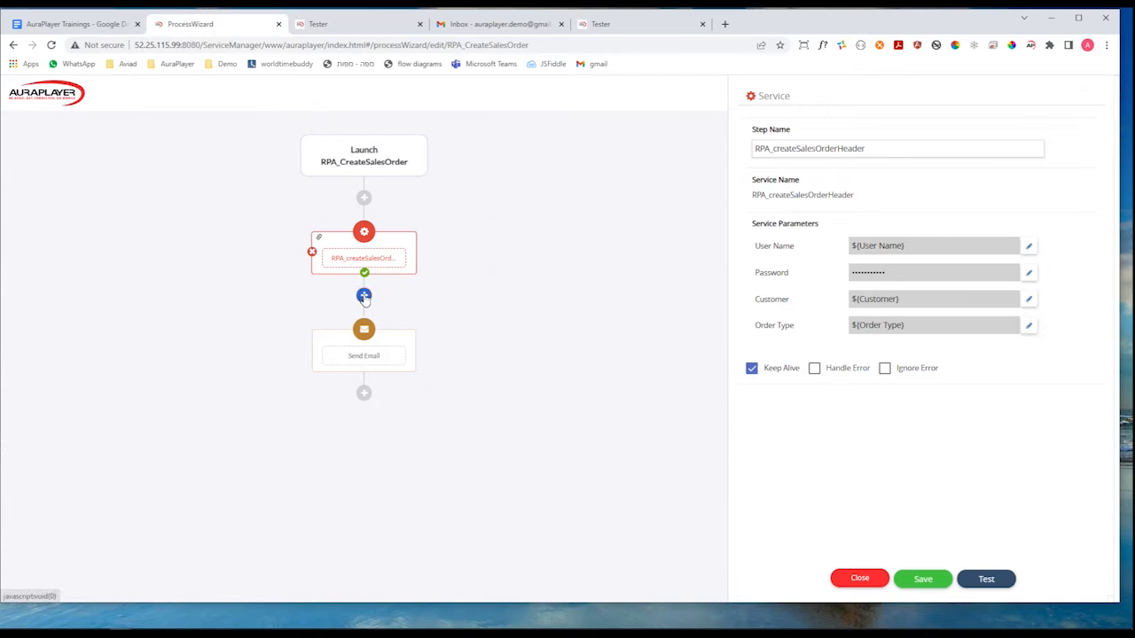
left_click(363, 296)
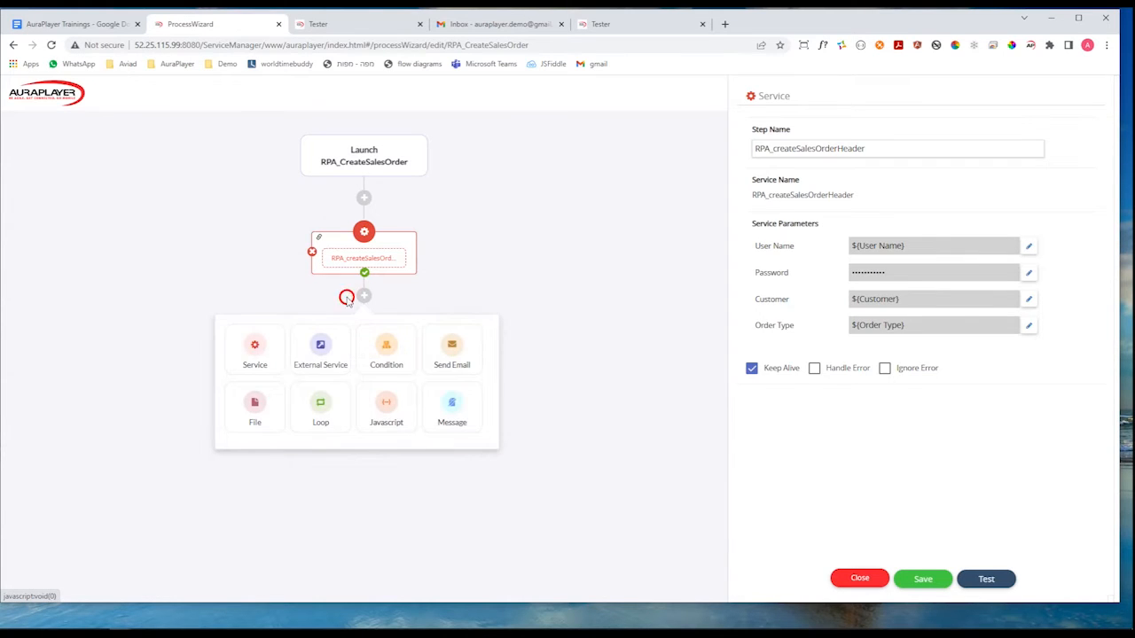
left_click(255, 348)
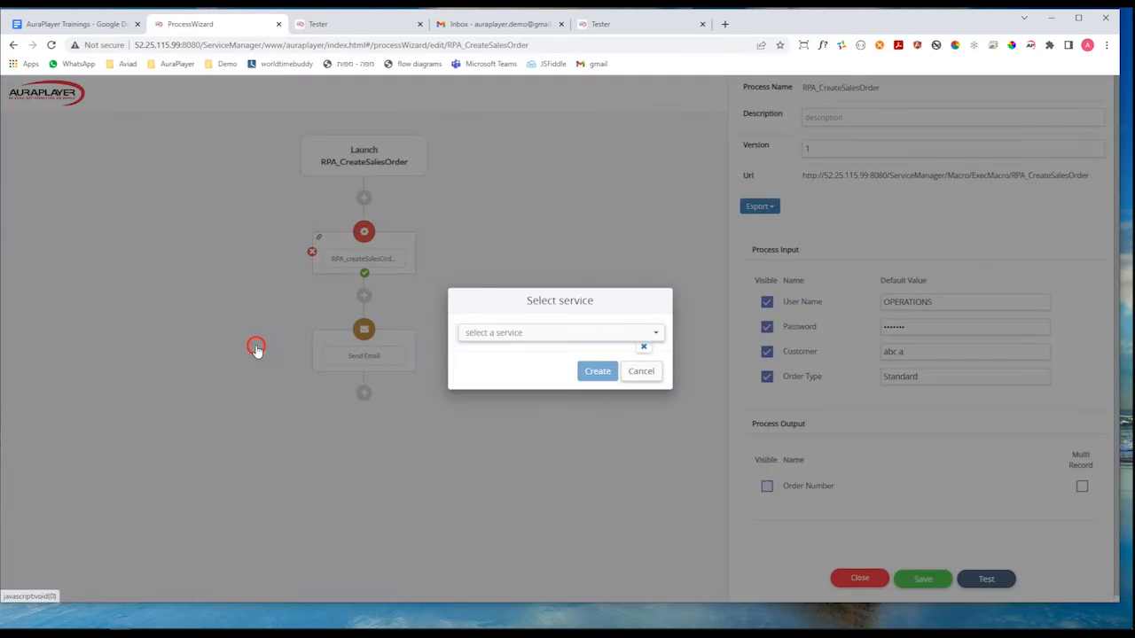
left_click(530, 333)
key("ctrl+grave")
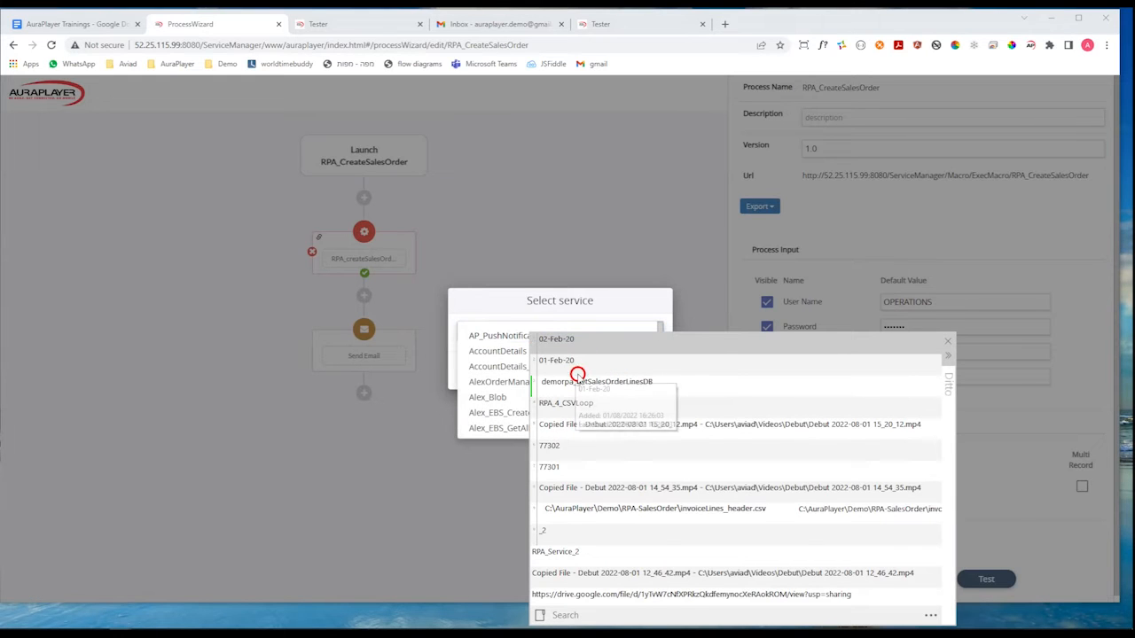
left_click(582, 381)
double_click(582, 381)
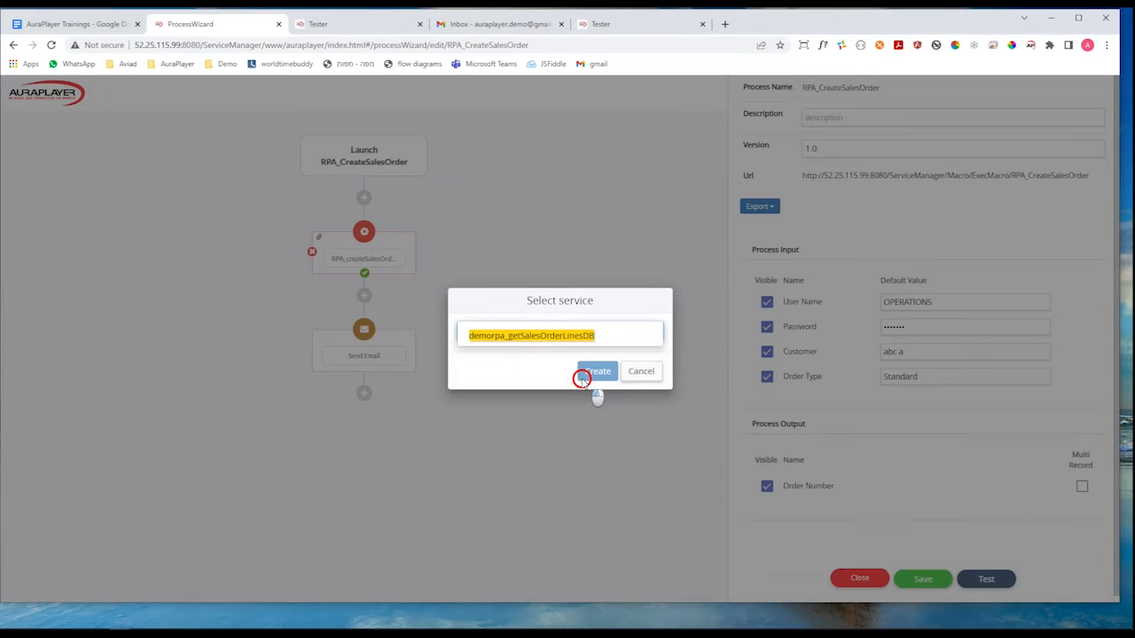
left_click(538, 336)
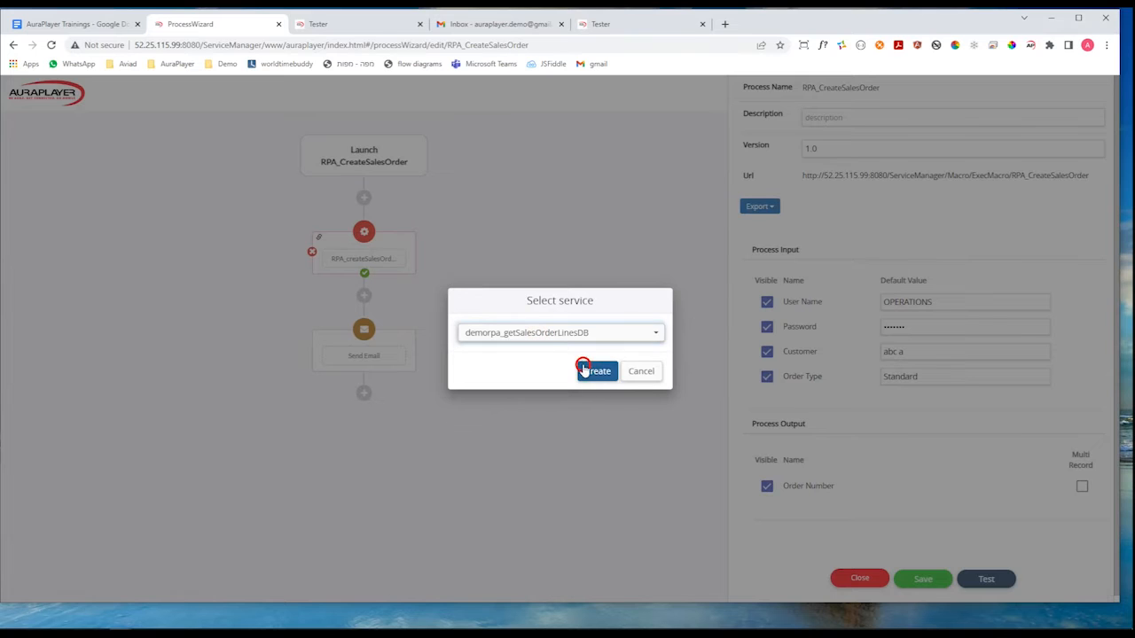
left_click(587, 370)
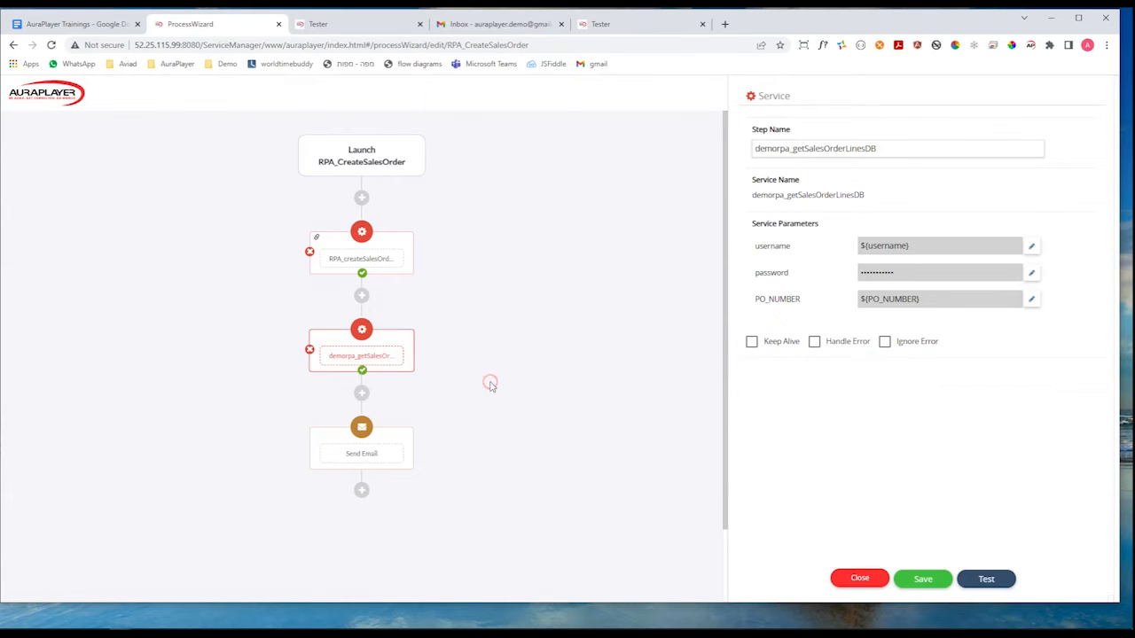
Add a loop between the demorpa_getSalesOrderLinesDB and Send Email steps and set its type to Table.
scroll(489, 251, "down", 1)
scroll(488, 251, "down", 2)
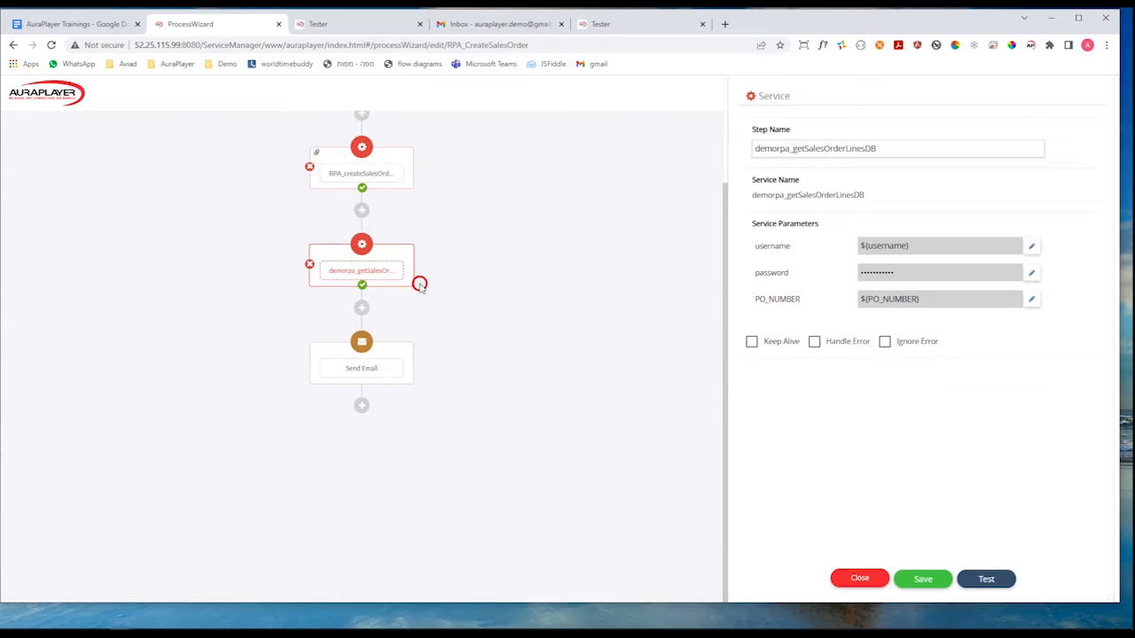
left_click(485, 254)
left_click(361, 307)
left_click(318, 418)
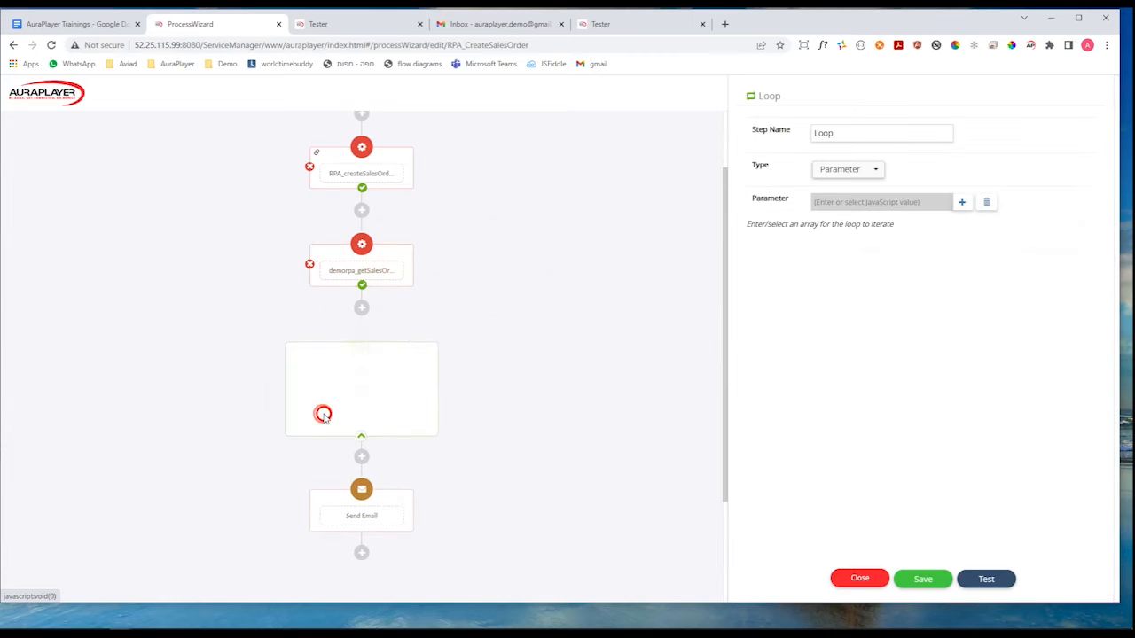
left_click(850, 178)
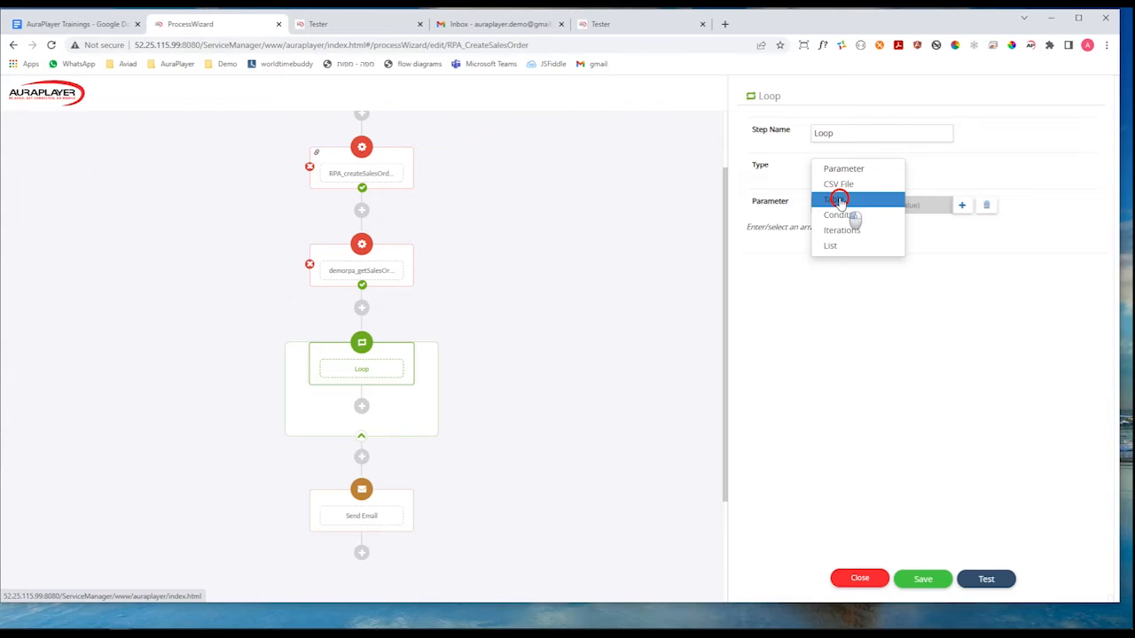
left_click(838, 200)
left_click(863, 201)
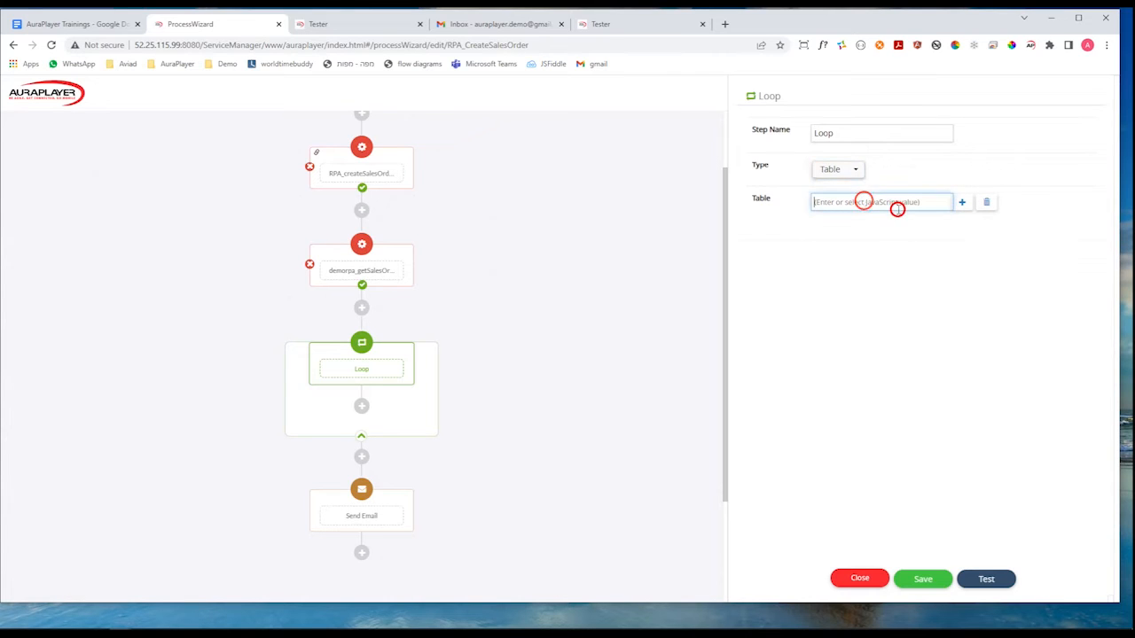
Set the loop's table source to the PO_NUMBER output parameter of the demorpa_getSalesOrderLinesDB step.
left_click(964, 203)
left_click(598, 327)
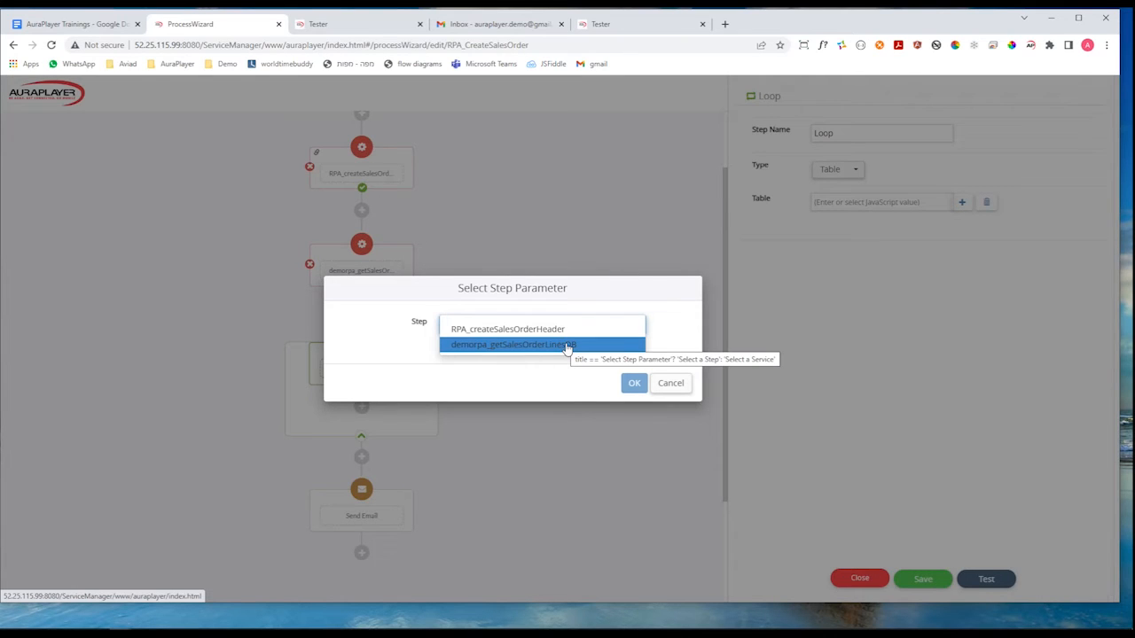
left_click(565, 346)
left_click(565, 346)
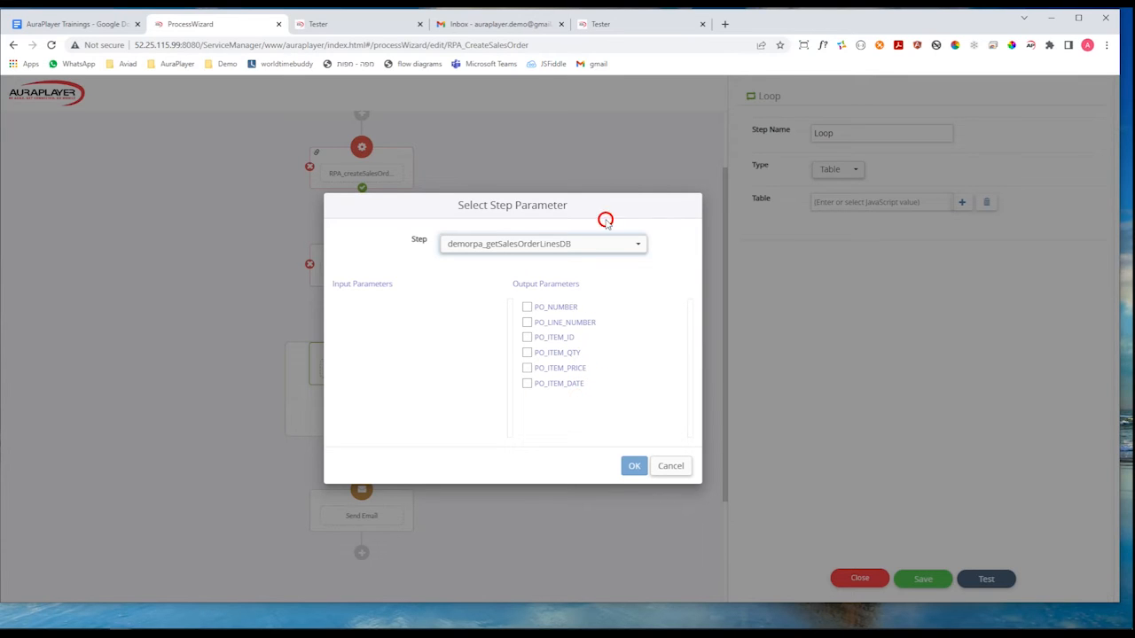
left_click(527, 307)
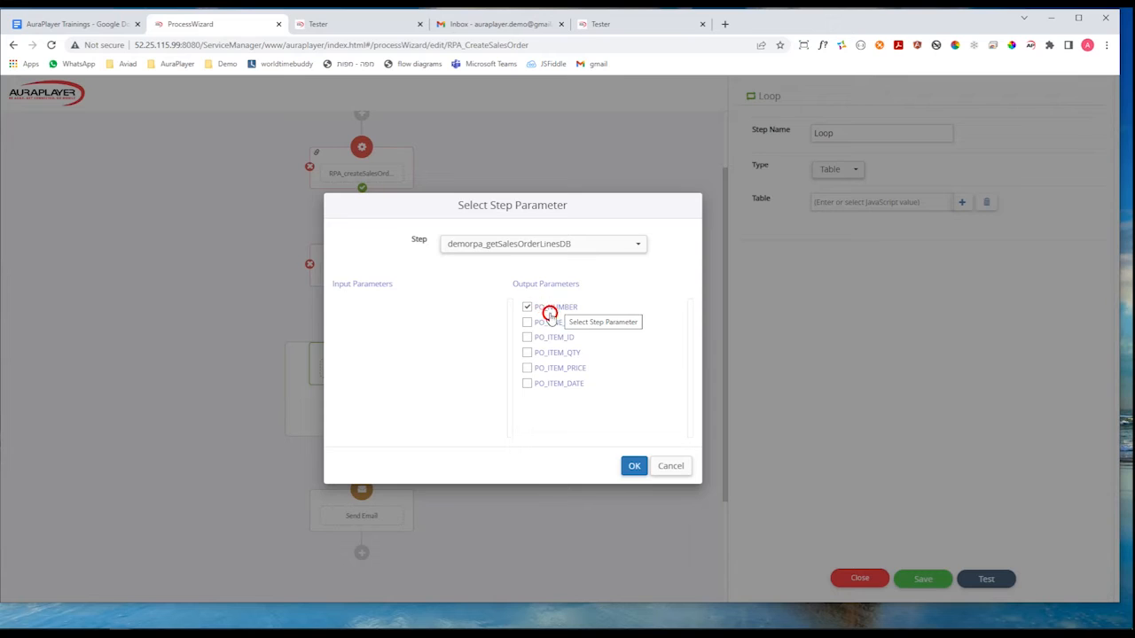
left_click(634, 465)
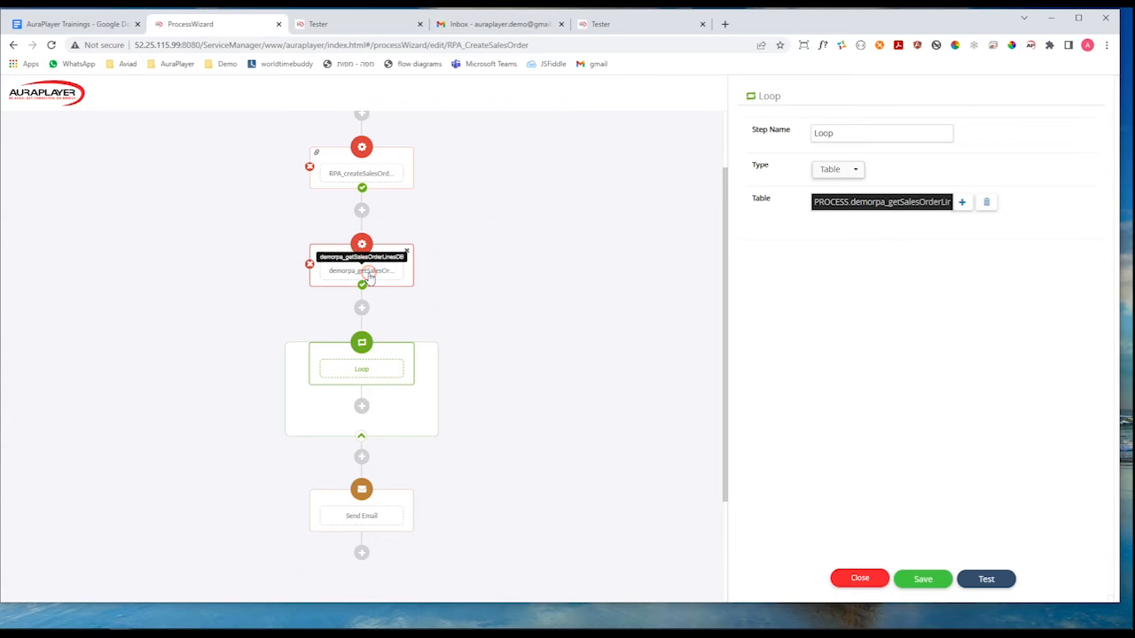
Add the RPA_createSalesOrderAddLineJS service as a step inside the loop.
scroll(372, 337, "down", 1)
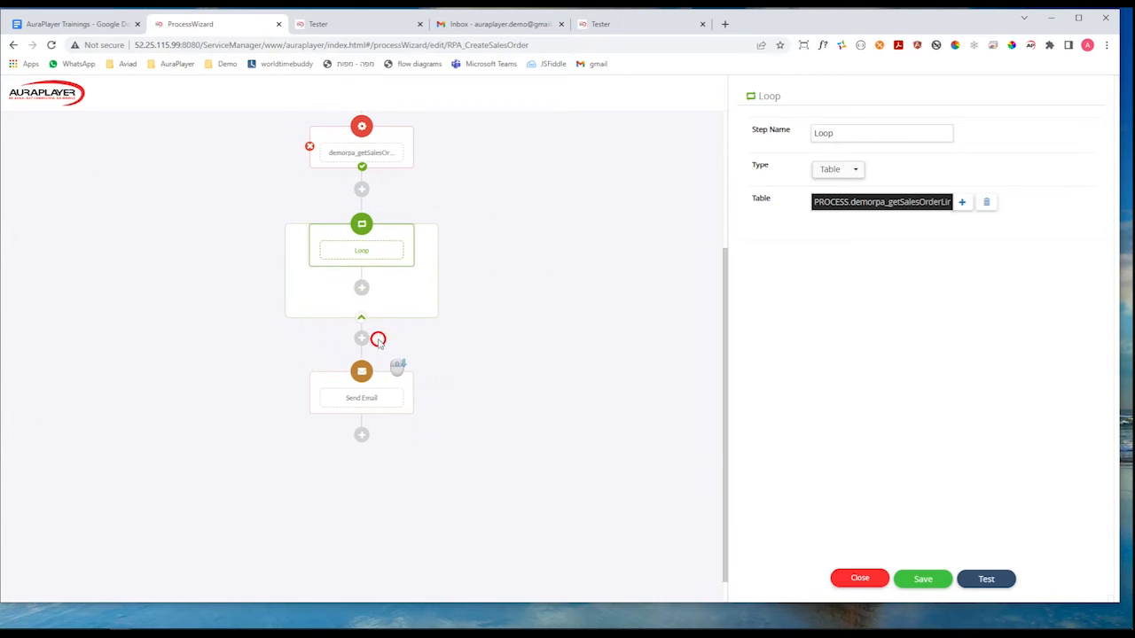
left_click(362, 290)
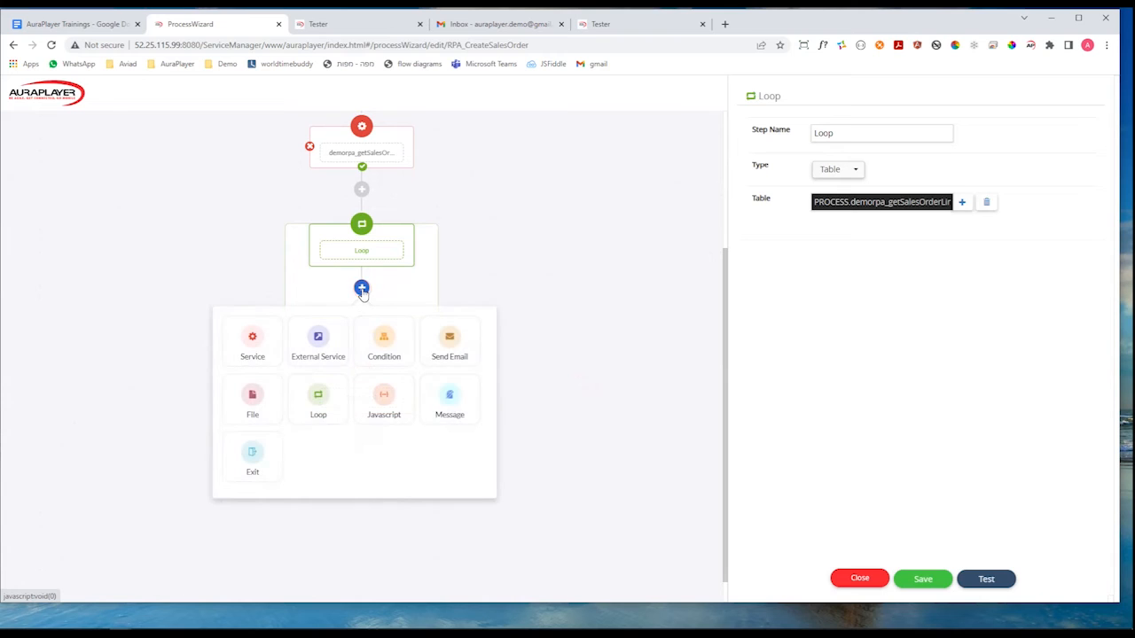
left_click(254, 340)
left_click(521, 334)
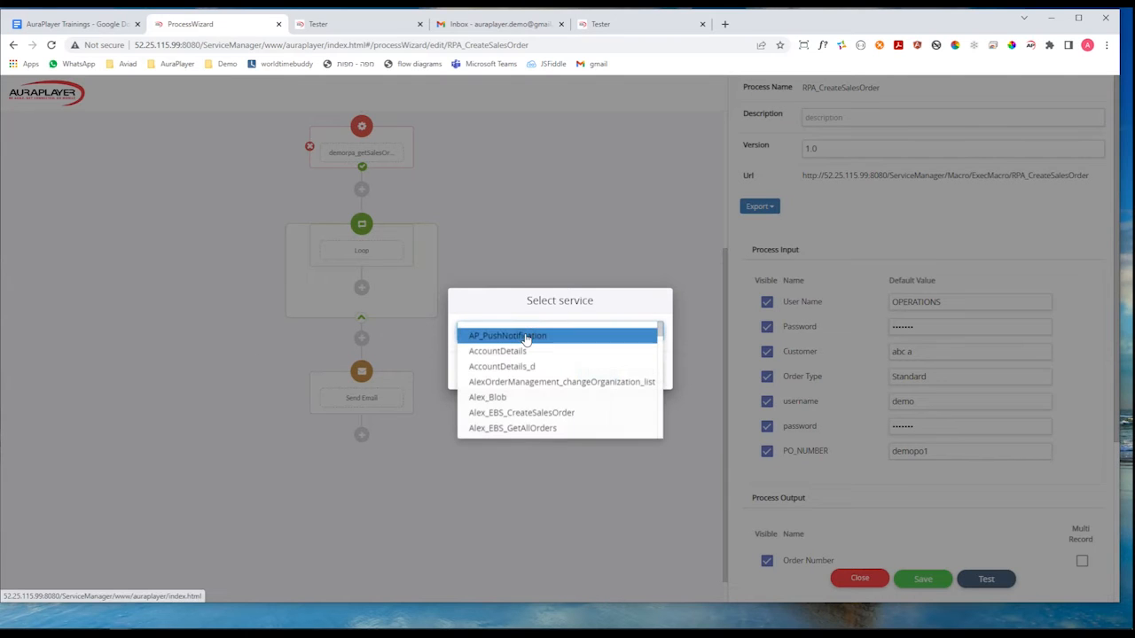
type("pa_creates")
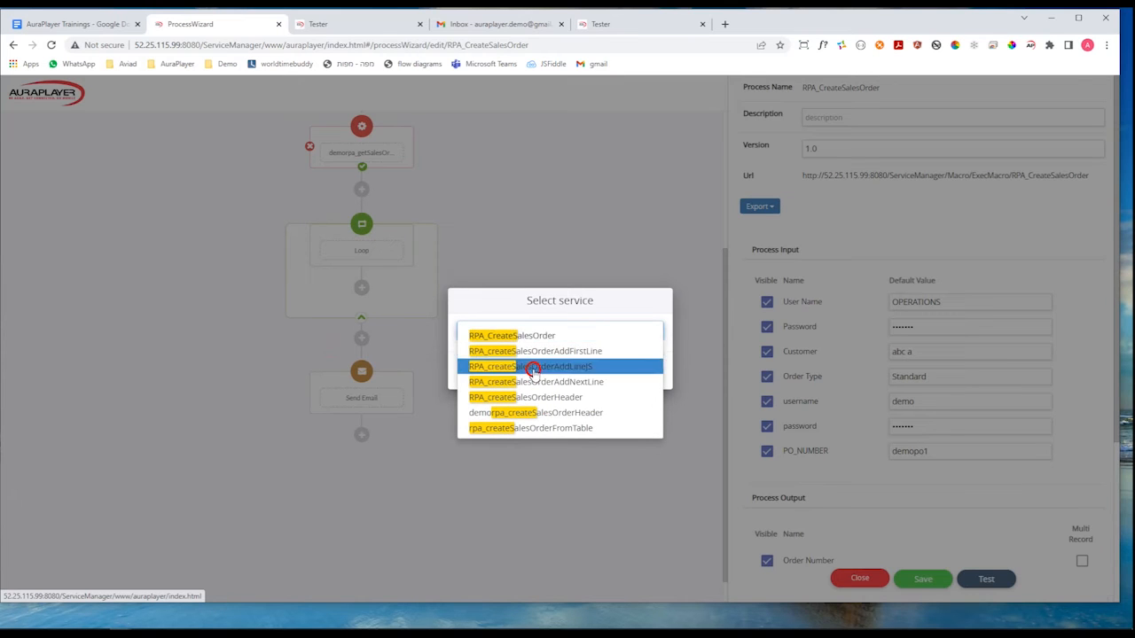
left_click(531, 367)
left_click(597, 376)
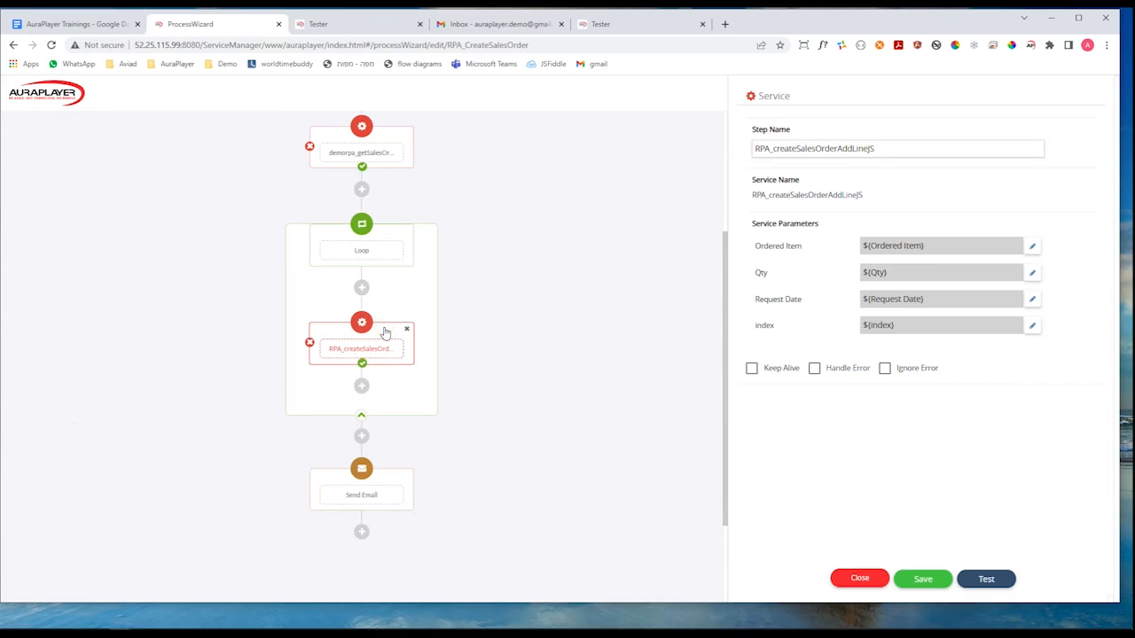
Map the Ordered Item parameter of the RPA_createSalesOrderAddLineJS step to the loop's PO_ITEM_ID output.
left_click(387, 243)
left_click(384, 261)
left_click(400, 349)
left_click(1033, 248)
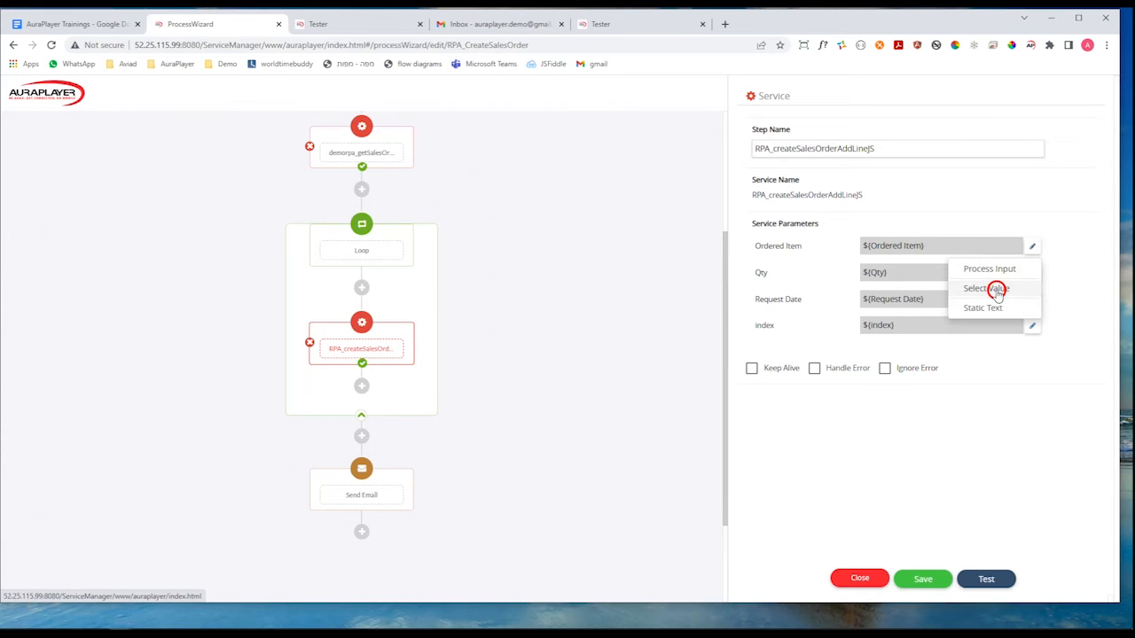
left_click(997, 290)
left_click(598, 329)
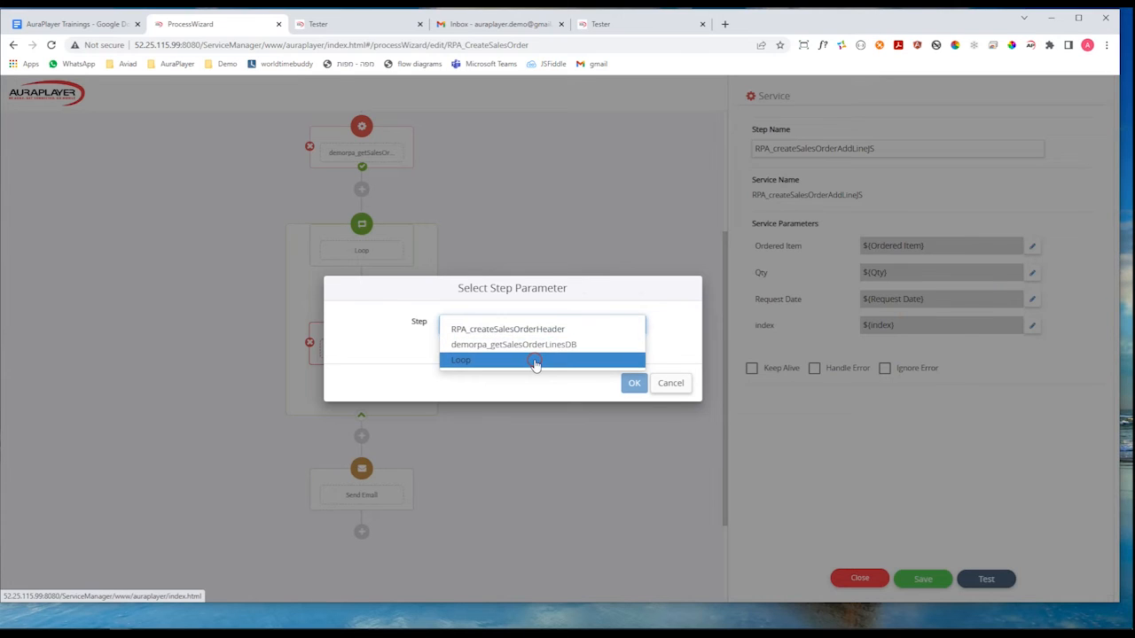
left_click(533, 359)
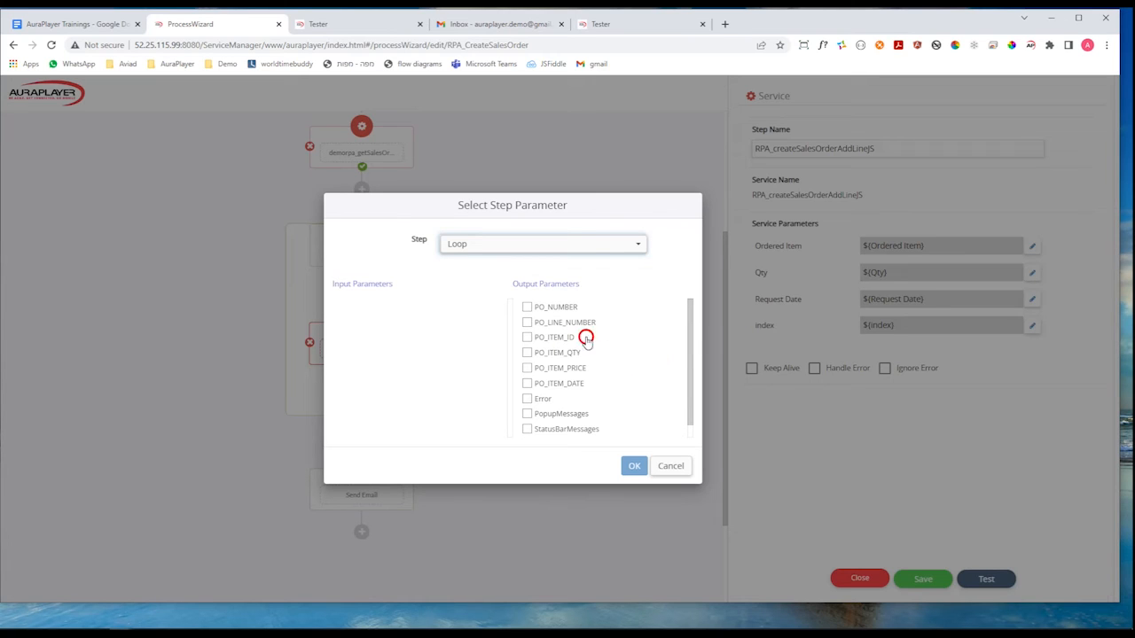
left_click(528, 337)
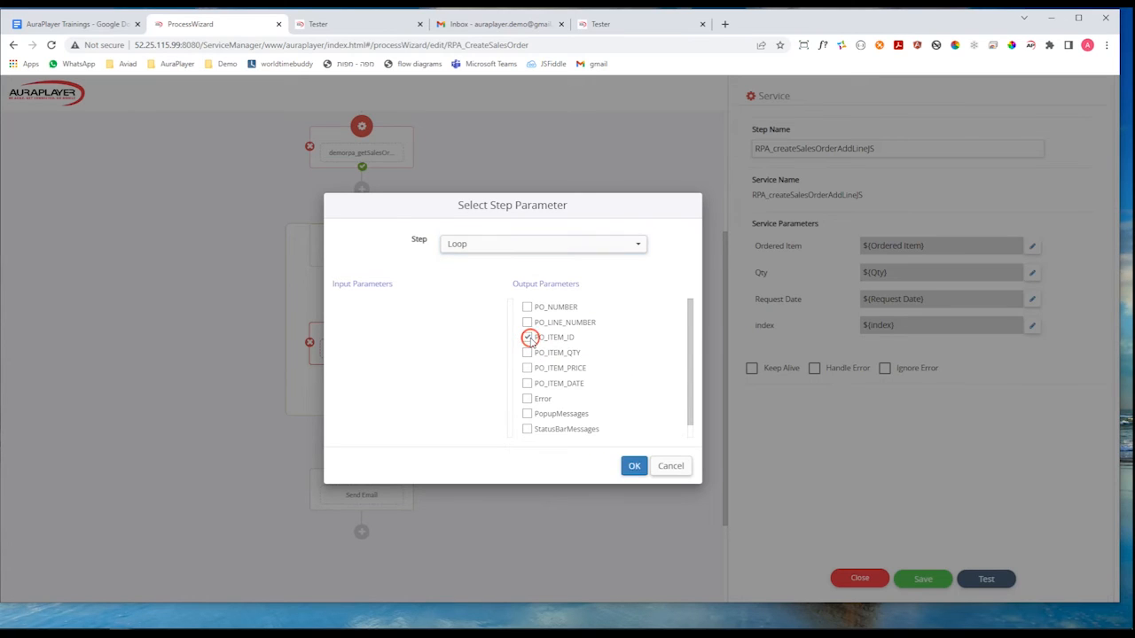
left_click(633, 465)
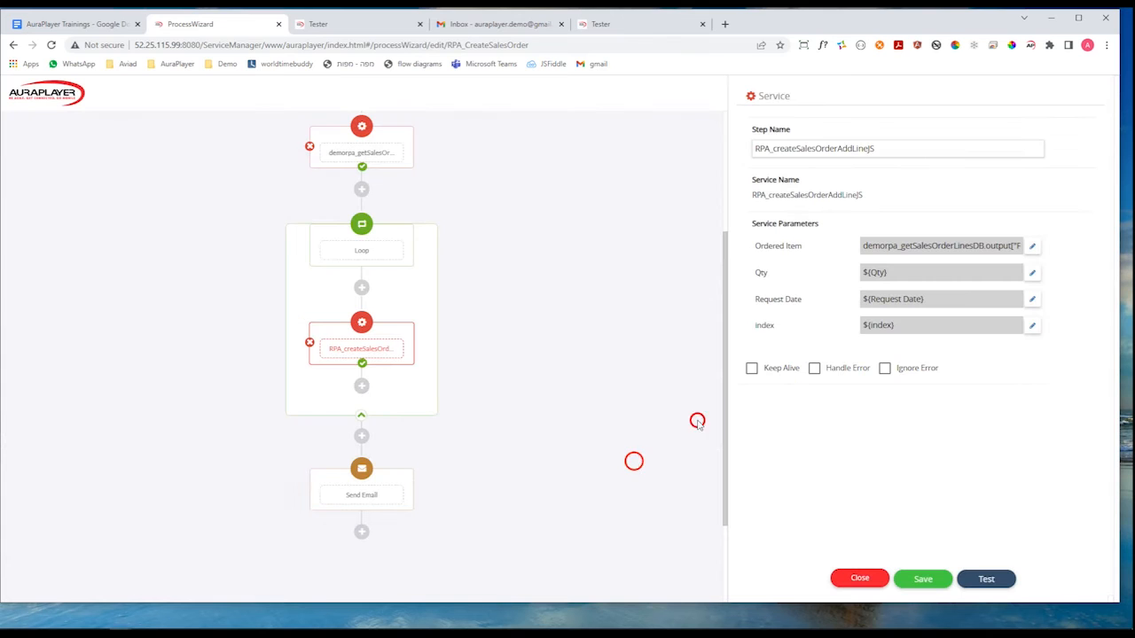
Map the Qty parameter of the RPA_createSalesOrderAddLineJS step to the PO_ITEM_QTY output of demorpa_getSalesOrderLinesDB.
left_click(1036, 276)
left_click(996, 315)
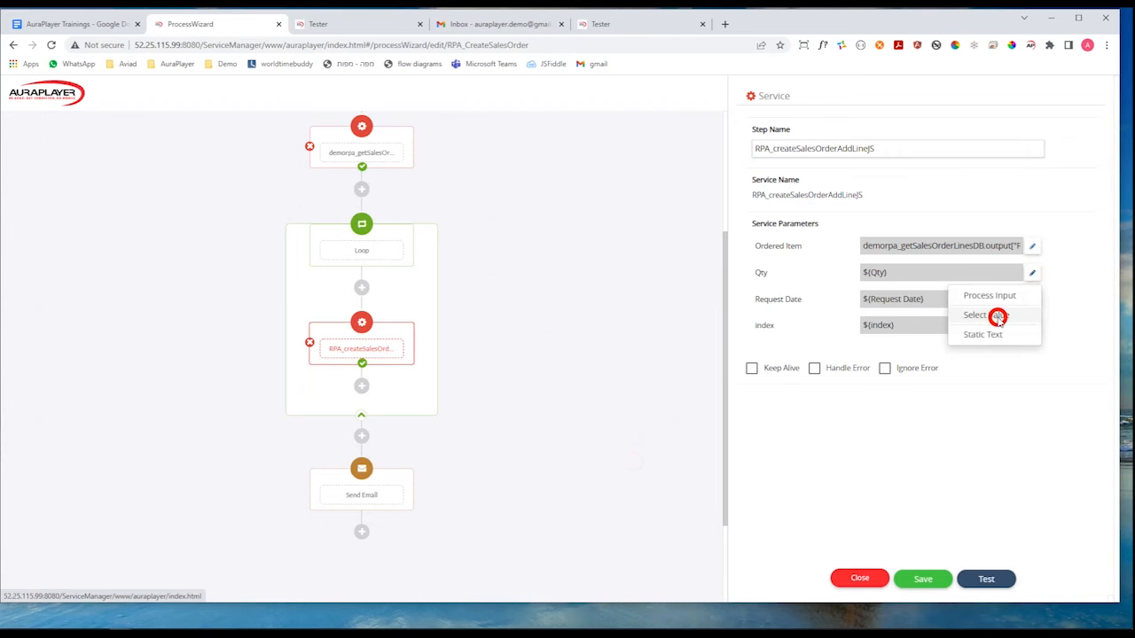
left_click(633, 322)
left_click(565, 344)
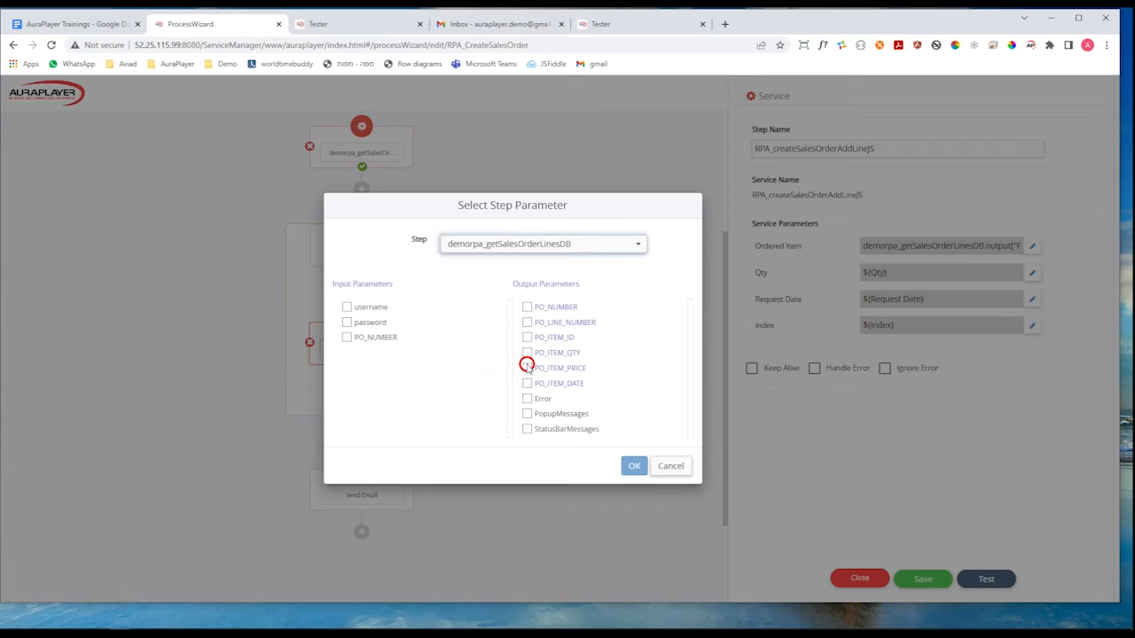
left_click(529, 353)
left_click(633, 465)
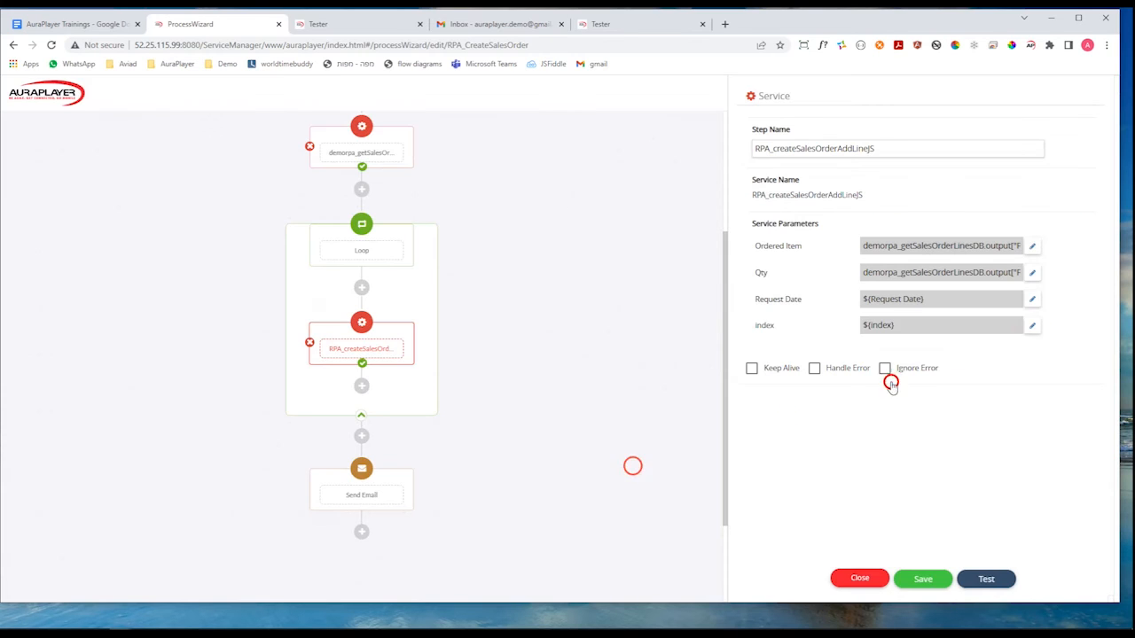
Map the Request Date parameter of the RPA_createSalesOrderAddLineJS step to the loop's PO_ITEM_DATE output.
left_click(1034, 300)
left_click(991, 339)
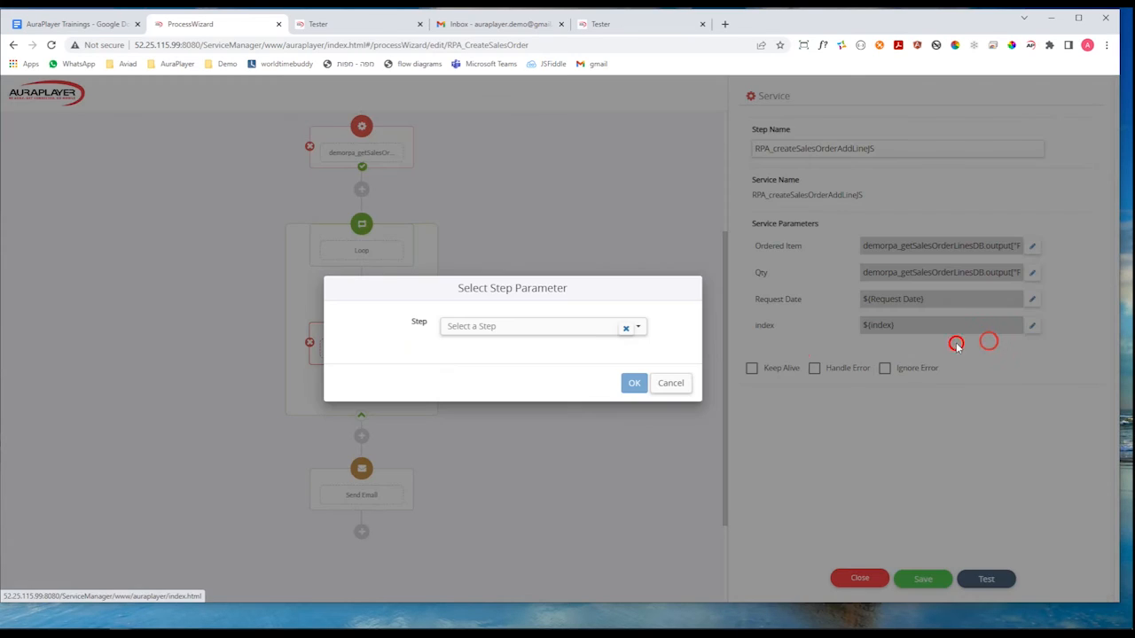
left_click(590, 325)
left_click(512, 359)
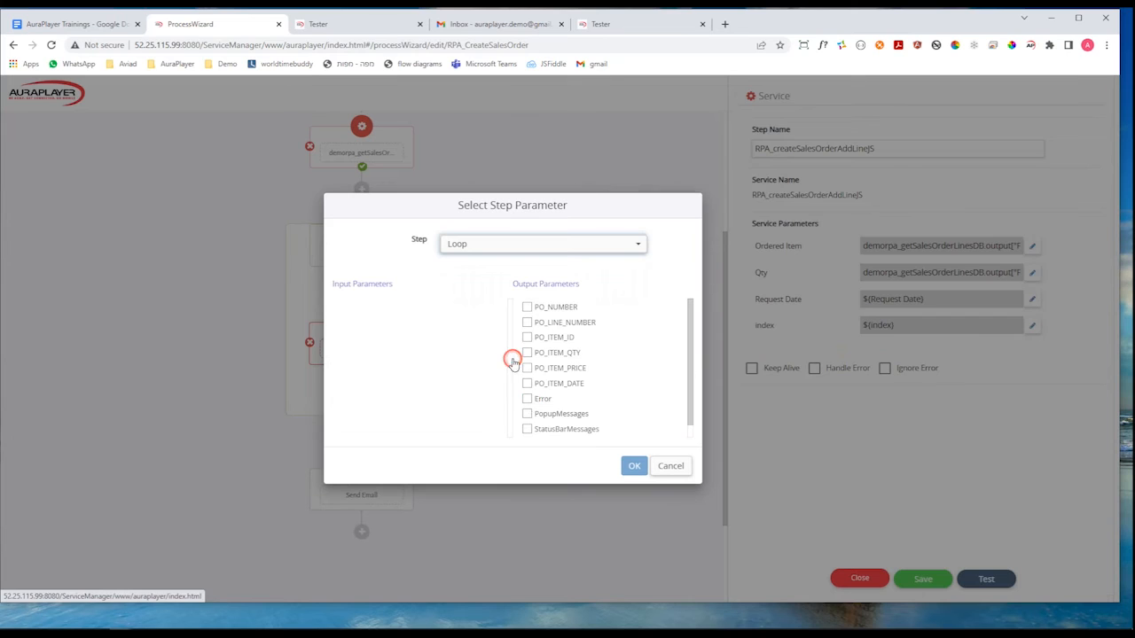
left_click(528, 384)
left_click(632, 465)
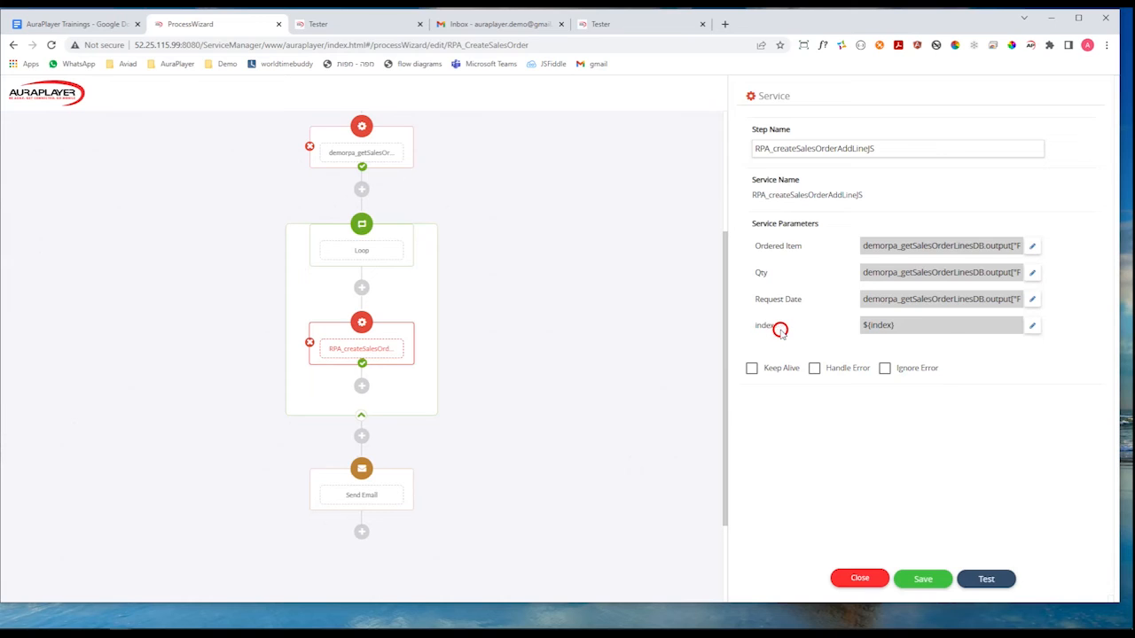
Map the index parameter of the RPA_createSalesOrderAddLineJS step to the loop's index_0 output and enable Keep Alive.
left_click(1033, 325)
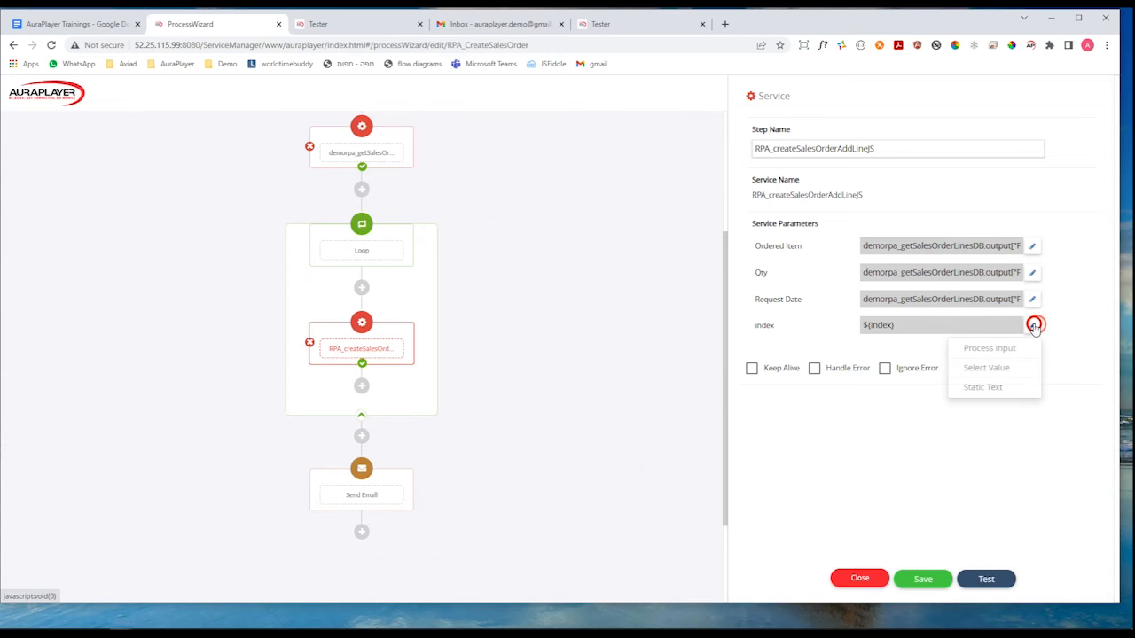
left_click(992, 365)
left_click(557, 331)
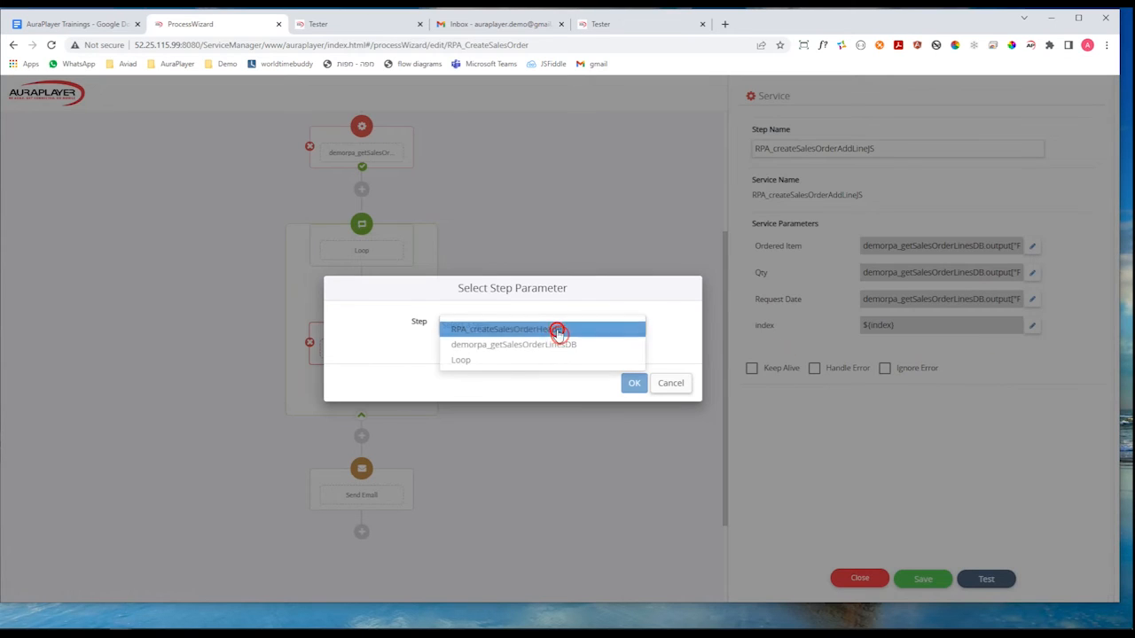
left_click(506, 360)
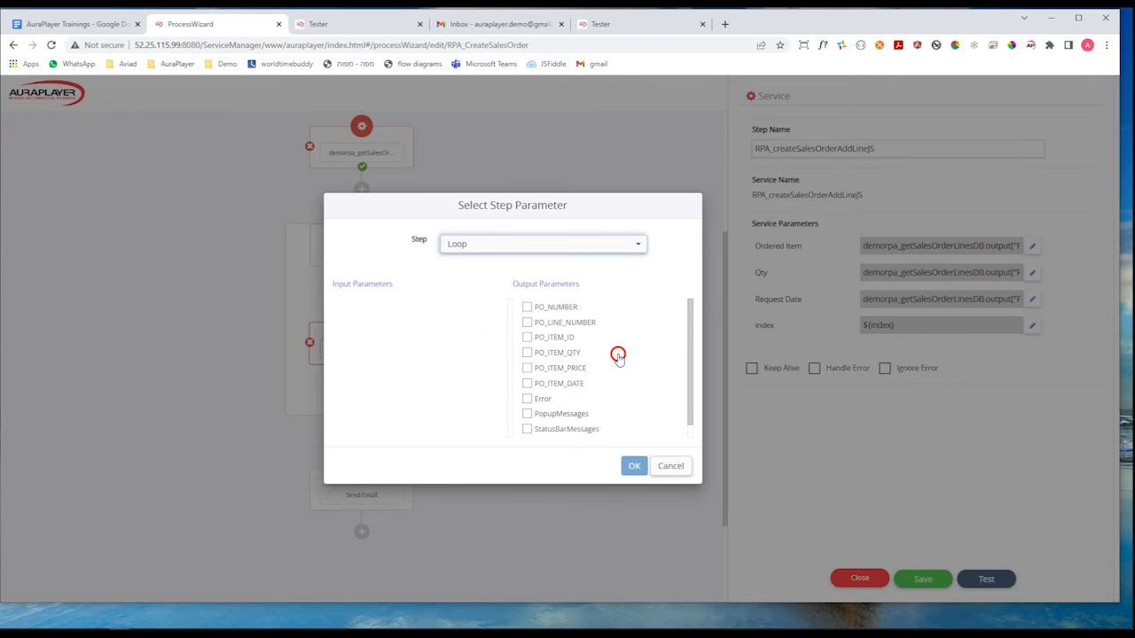
scroll(625, 368, "down", 1)
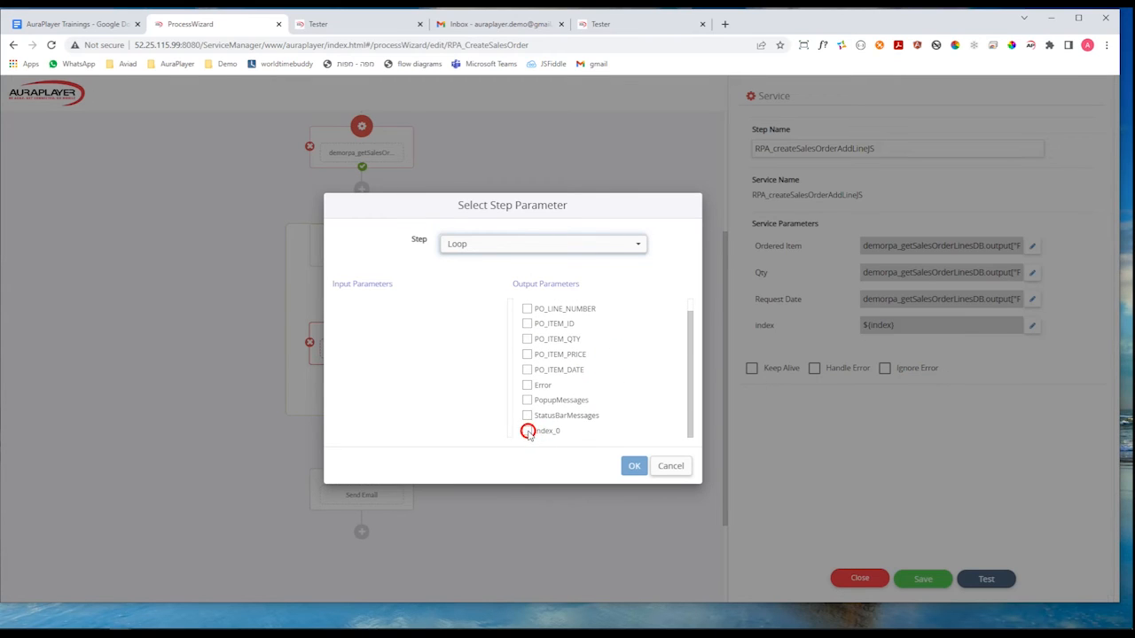
left_click(529, 430)
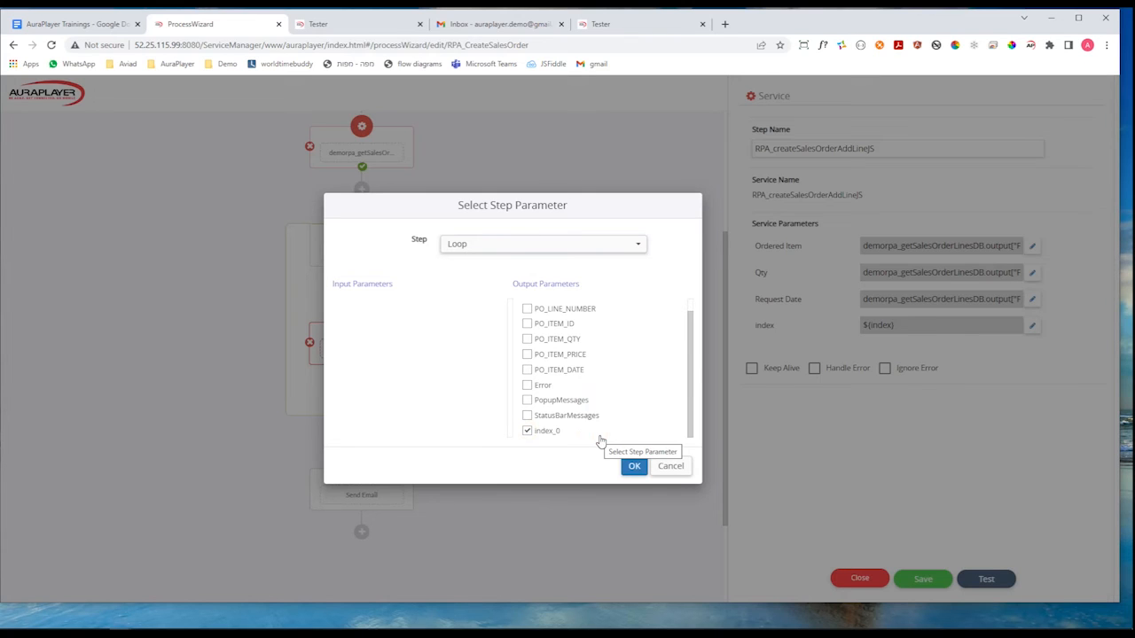
left_click(635, 470)
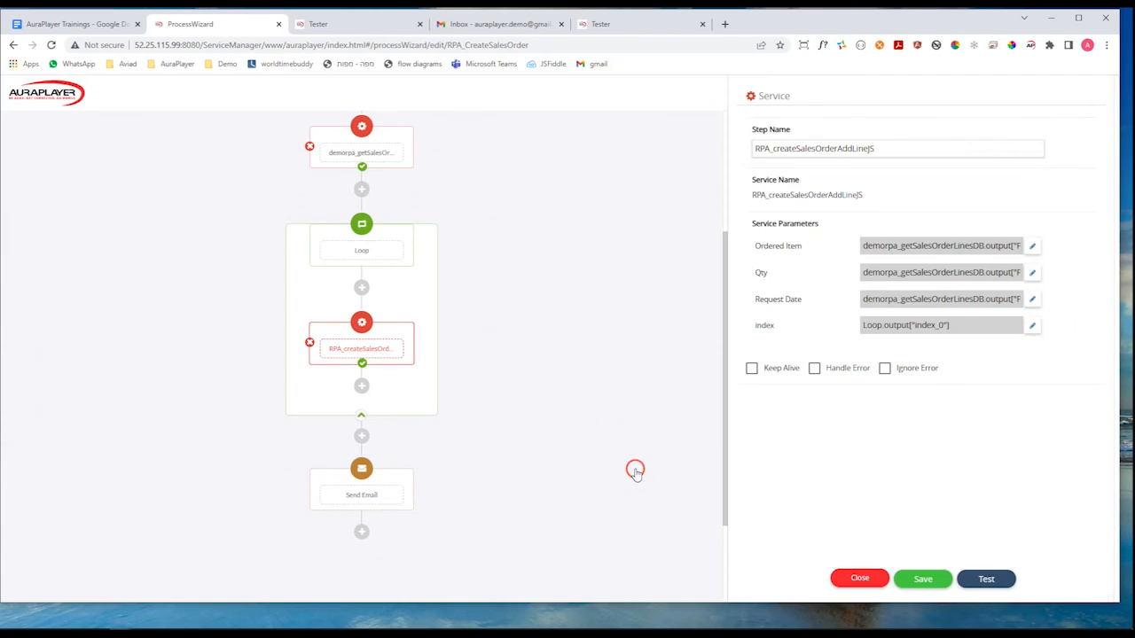
left_click(752, 369)
left_click(384, 332)
left_click(631, 336)
left_click(596, 366)
left_click(596, 352)
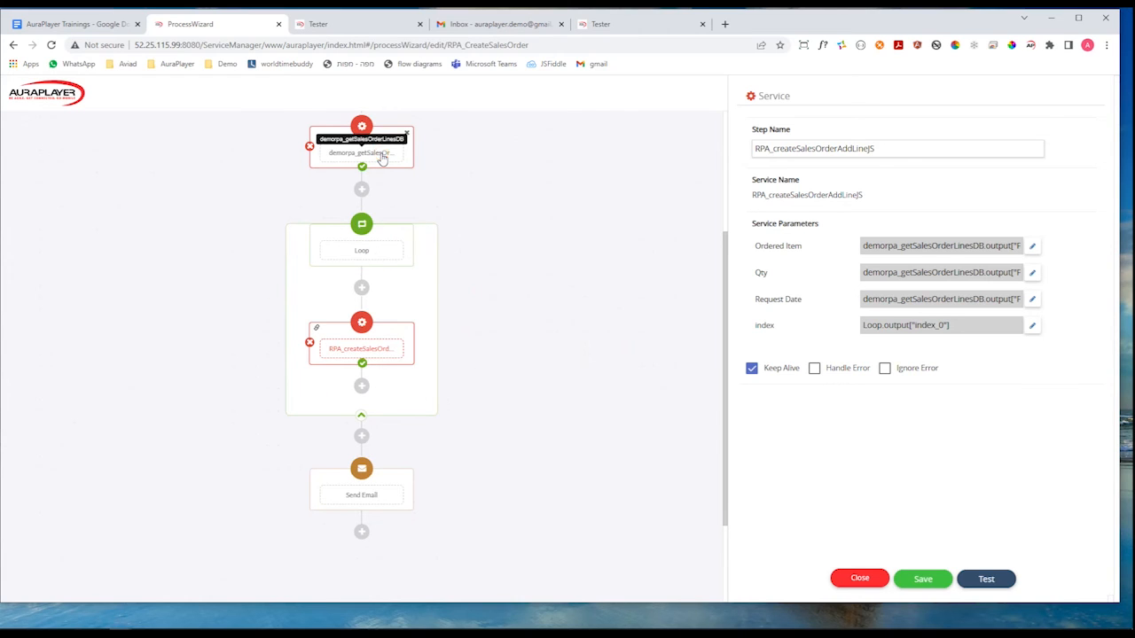
left_click(399, 263)
left_click(388, 248)
left_click(376, 254)
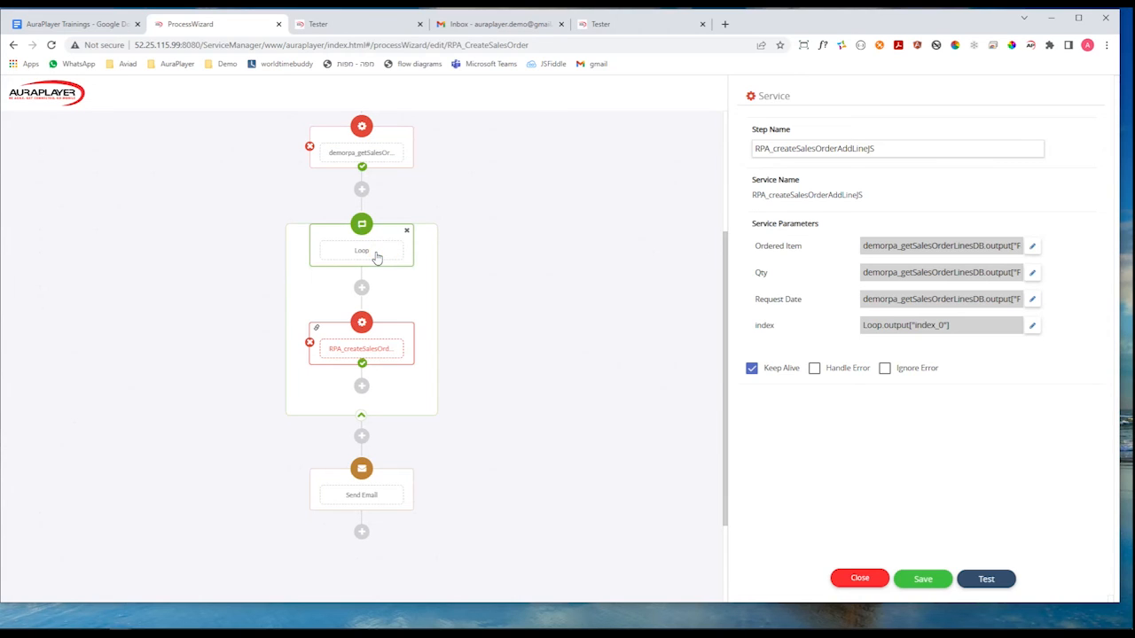
left_click(383, 326)
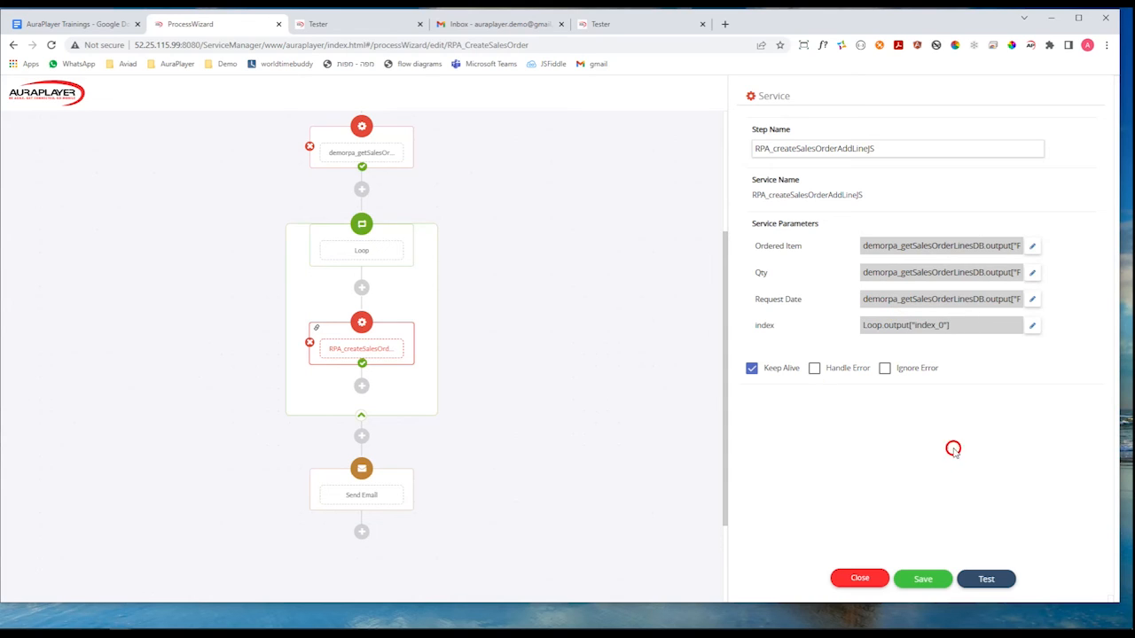
Save the RPA_CreateSalesOrder process, run a test of it, and select the ORDER_ORDER_NUMBER_0 value in the test results.
left_click(943, 575)
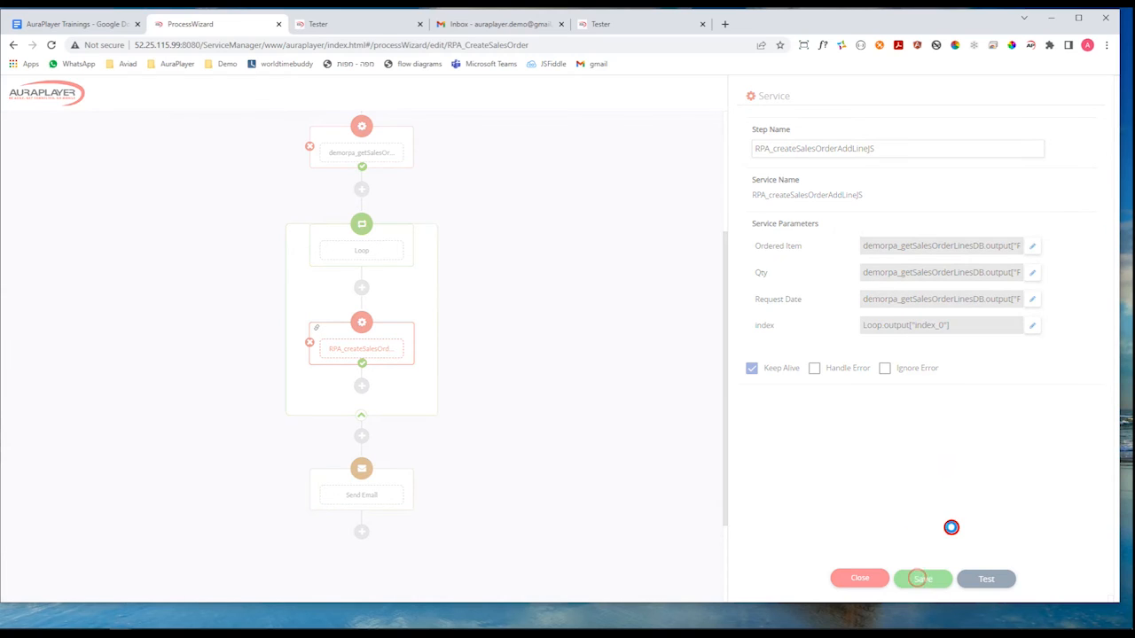
left_click(986, 580)
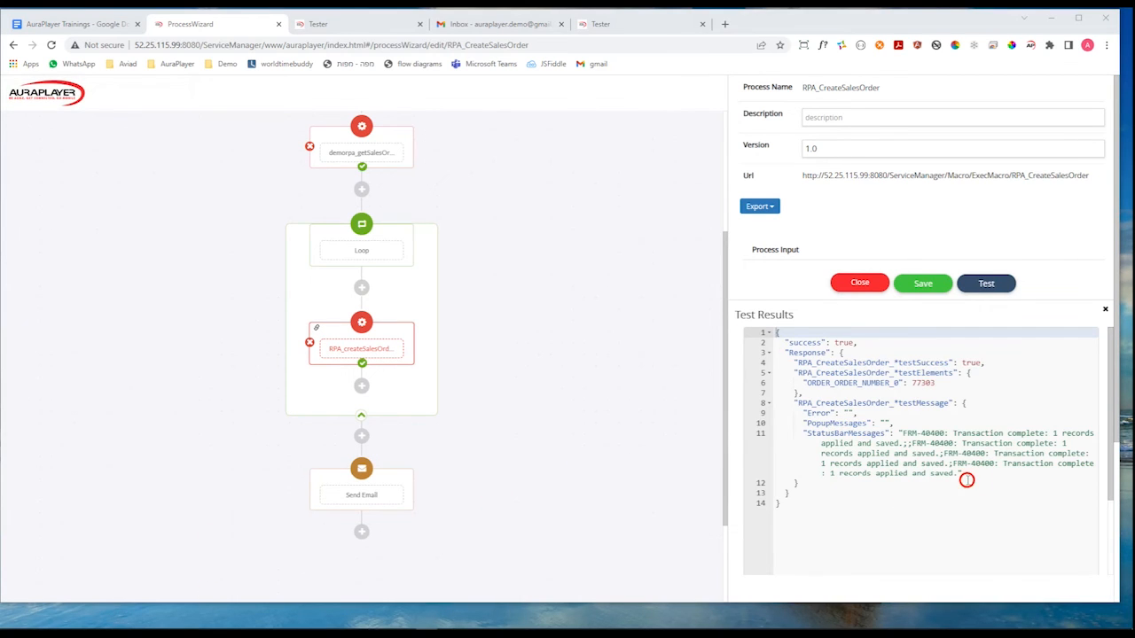
left_click(924, 381)
double_click(928, 382)
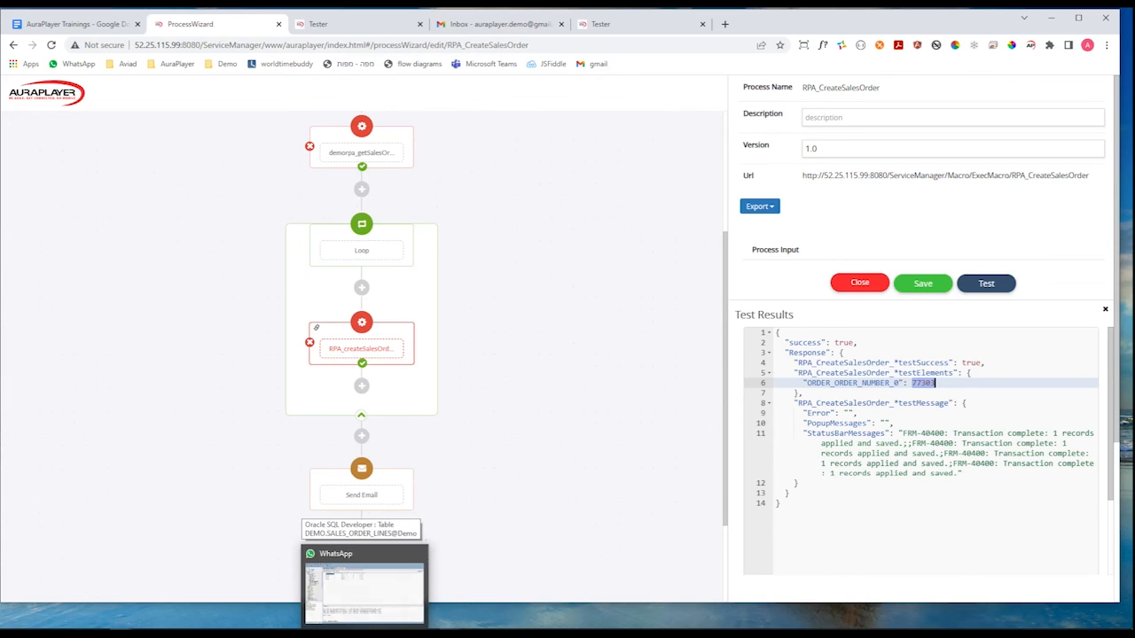
Switch to Hyper-V Manager and connect to the running Windows 10 virtual machine at 1366 by 768 pixels.
left_click(348, 630)
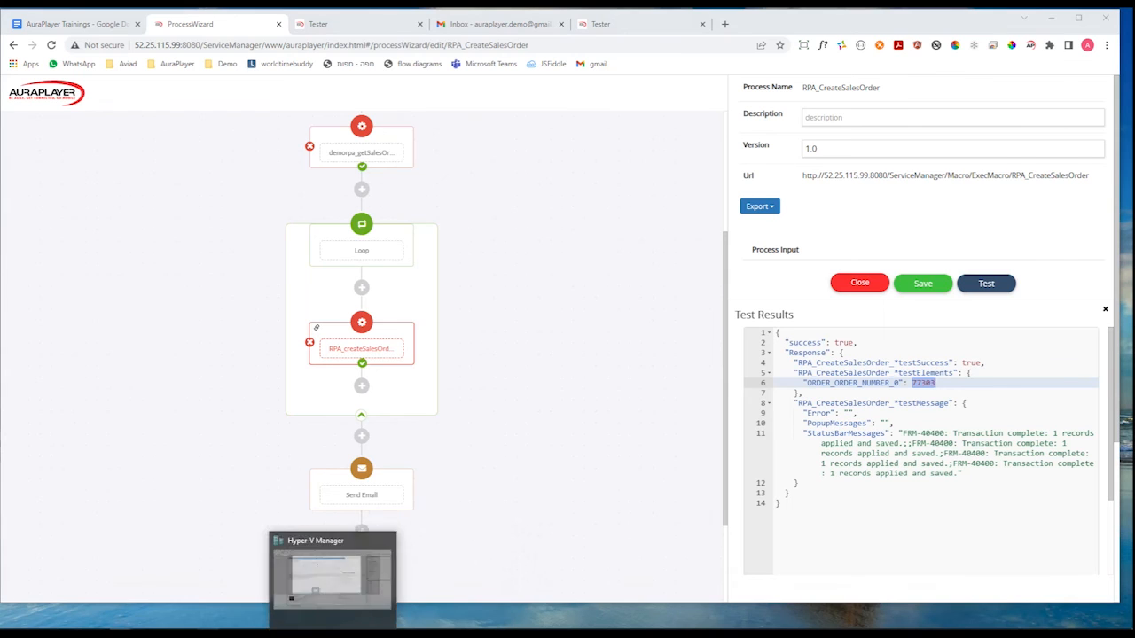
left_click(209, 129)
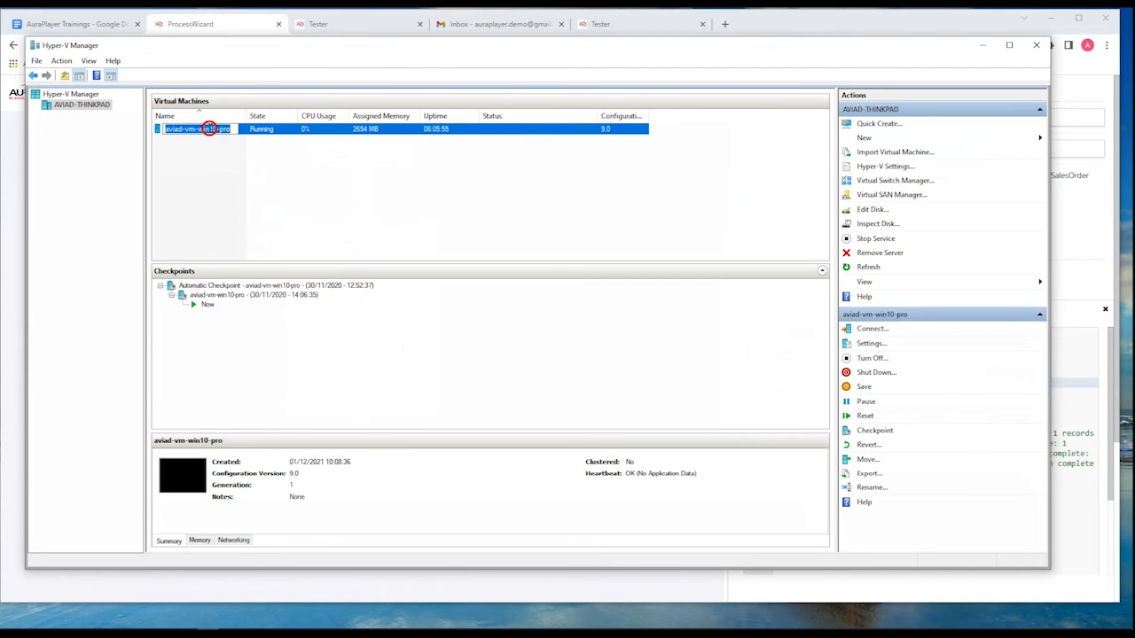
left_click(232, 168)
left_click(204, 129)
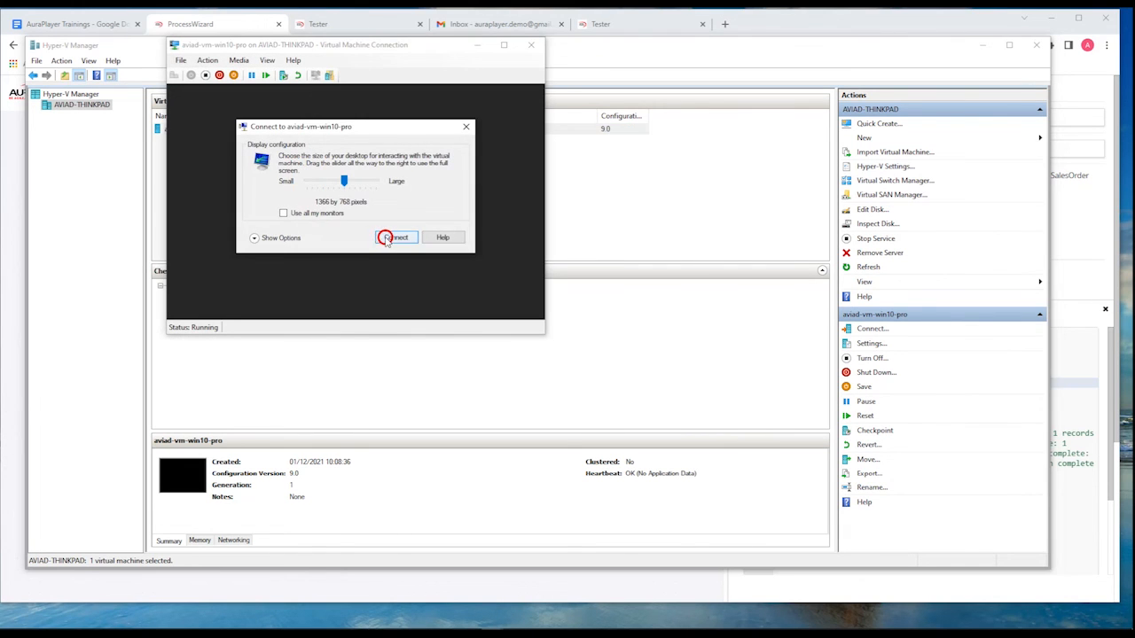
left_click(383, 237)
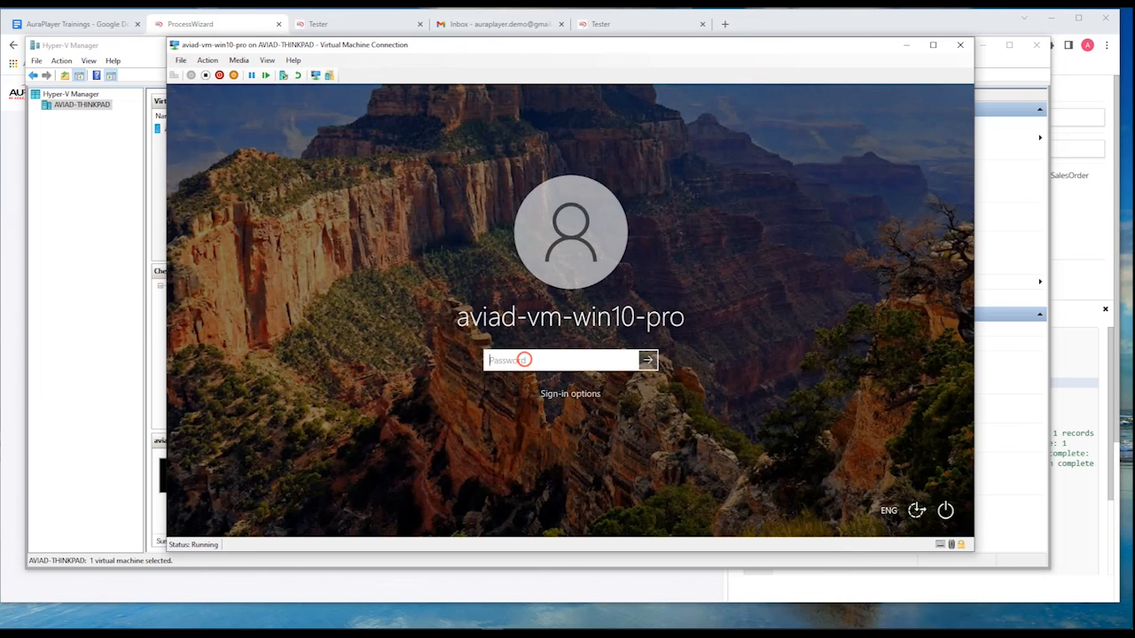
Sign in to the virtual machine with the account password.
key("Return")
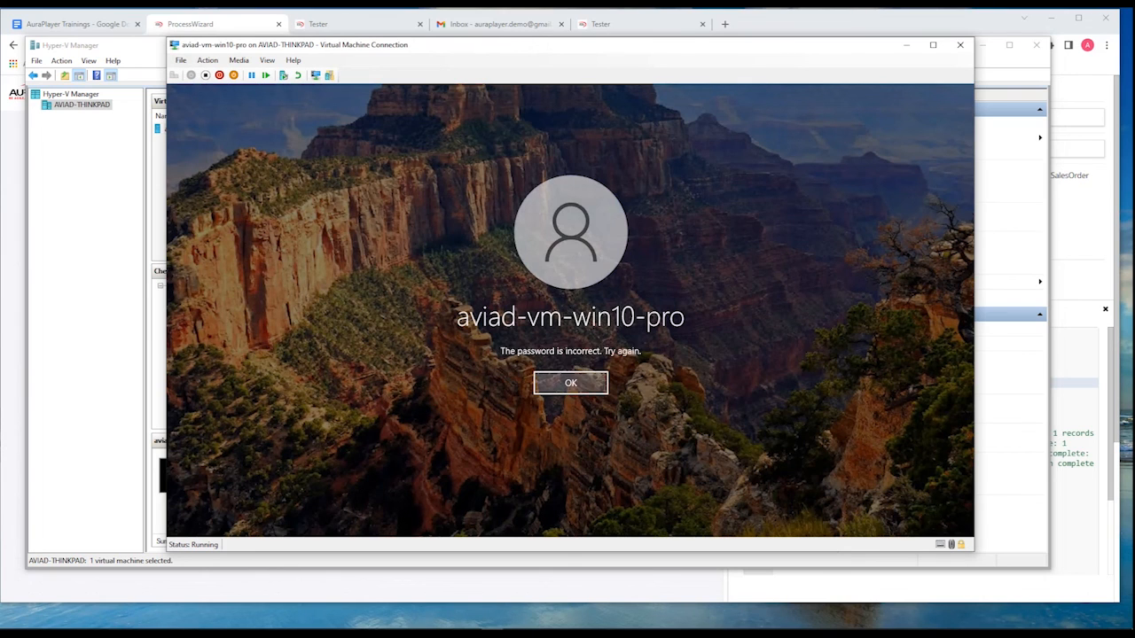
left_click(560, 387)
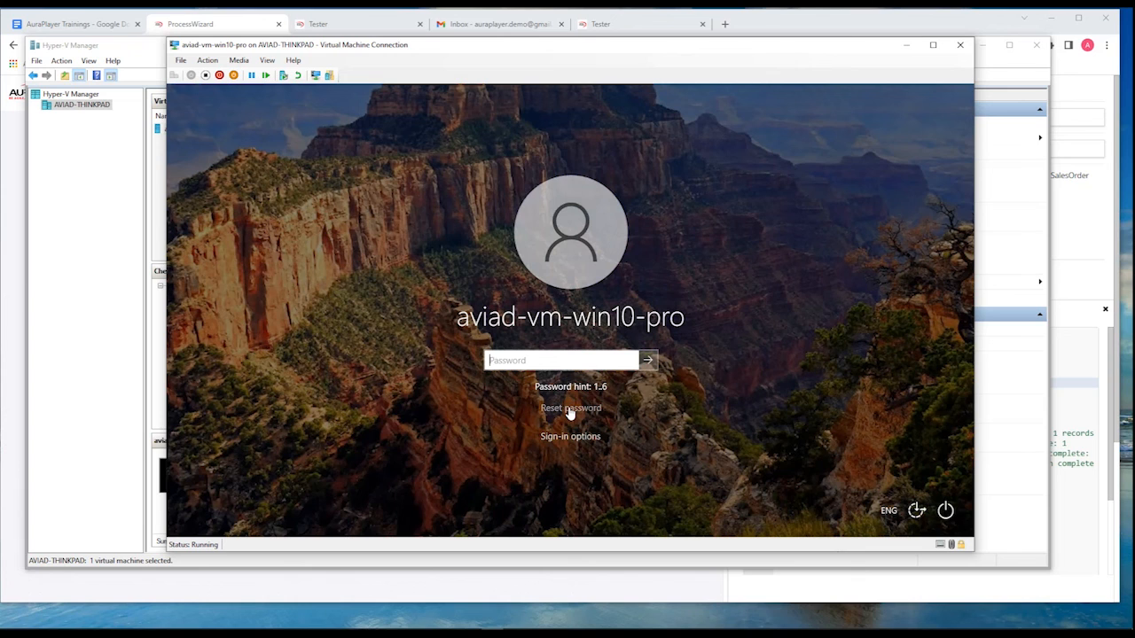
key("Return")
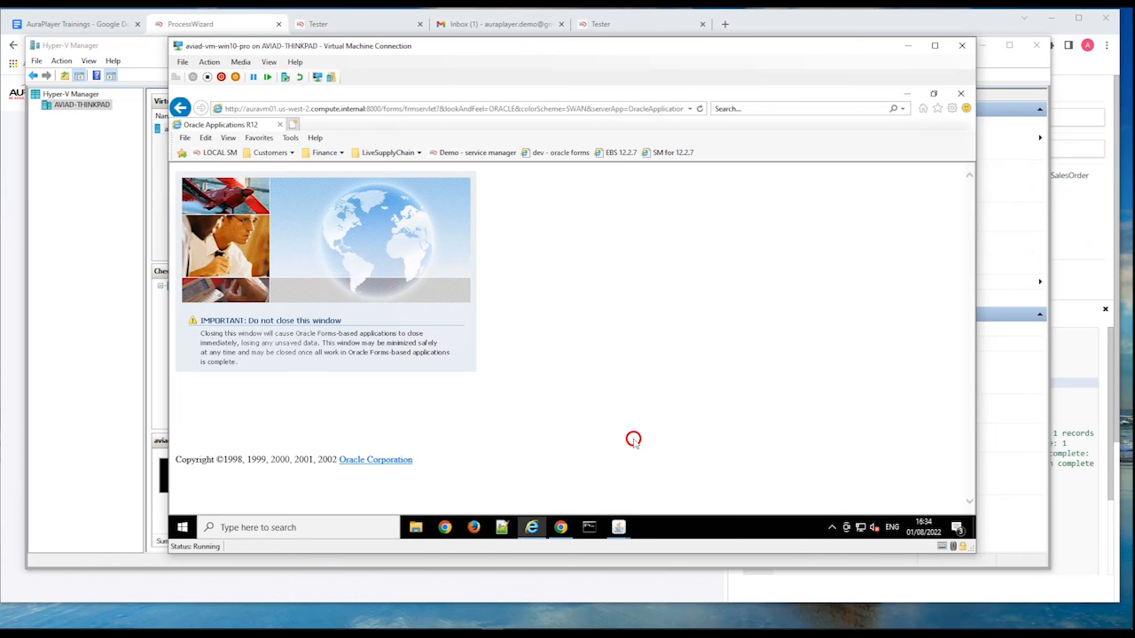
Switch to Oracle Applications, find the sales order by the order number from the test, and open its line items.
left_click(626, 443)
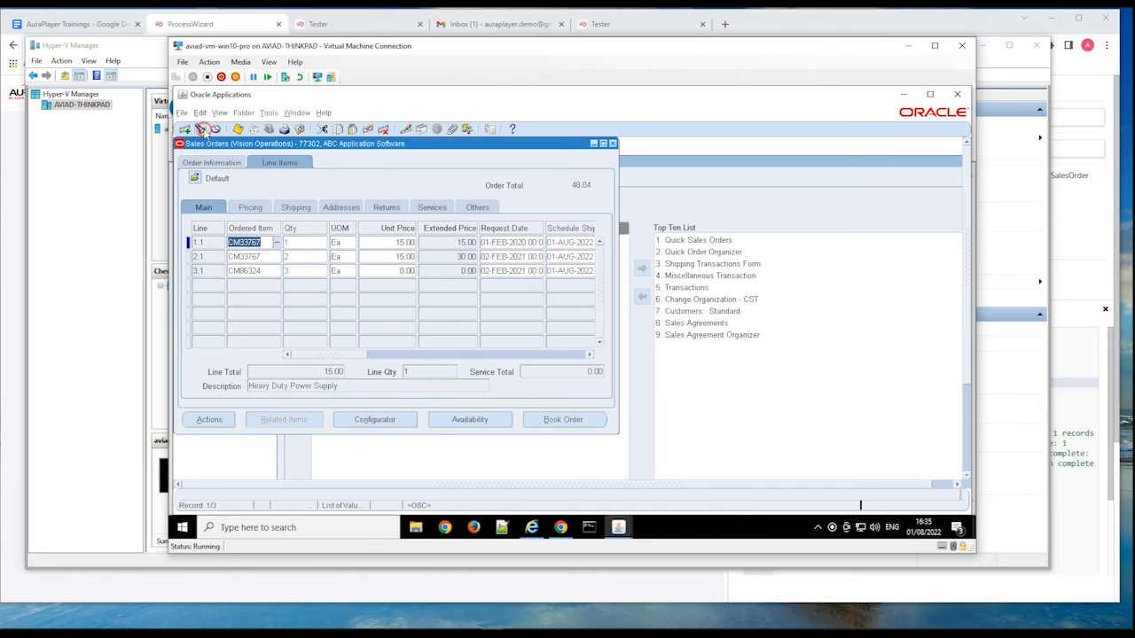
left_click(201, 129)
type("77303")
left_click(539, 383)
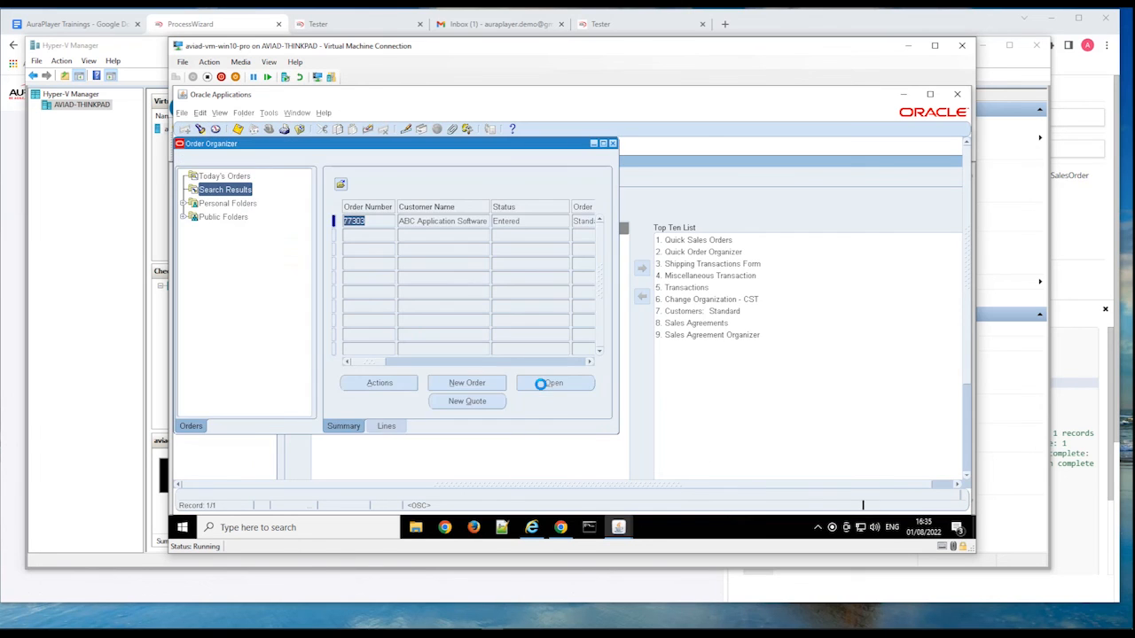
left_click(554, 384)
left_click(277, 164)
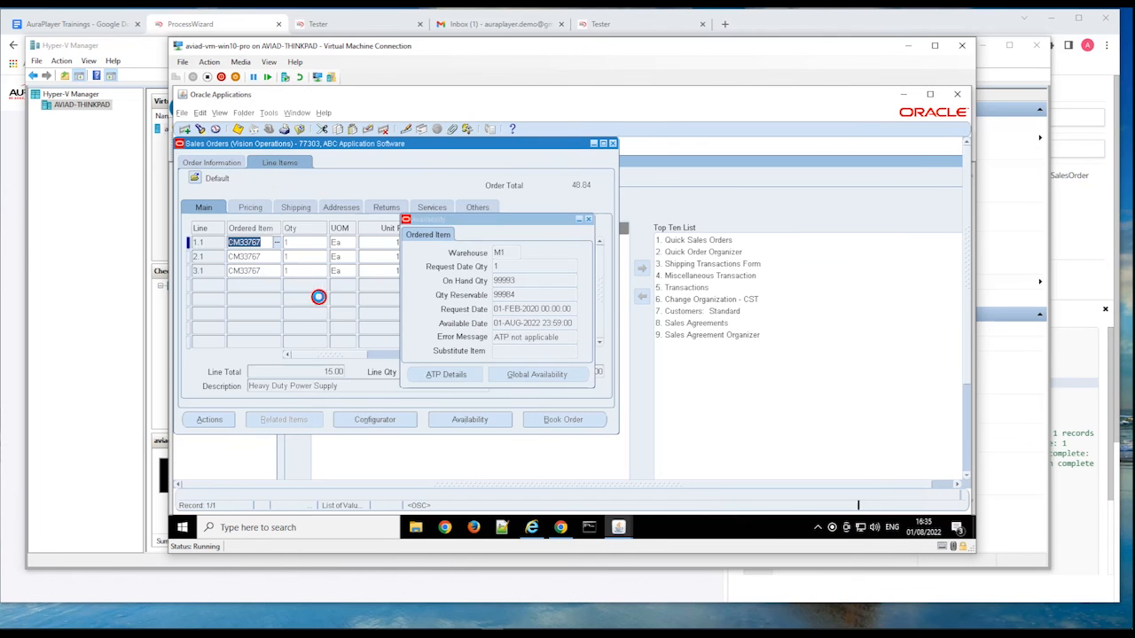
Close the item availability window and examine the ordered items and quantities on the sales order's lines.
left_click(590, 218)
left_click(294, 296)
left_click(242, 241)
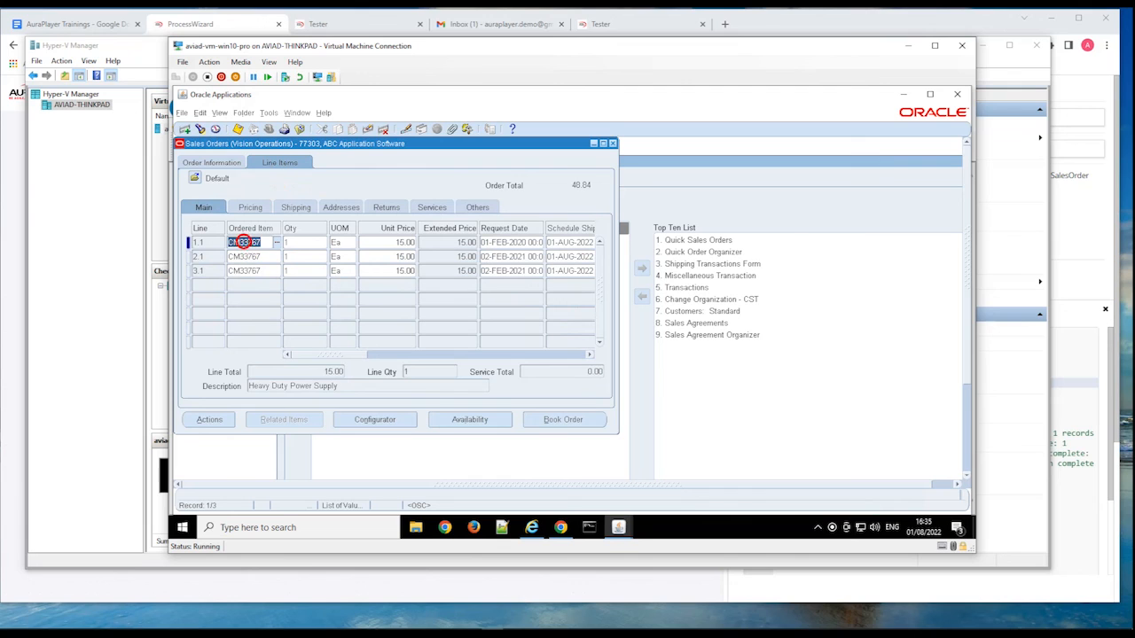